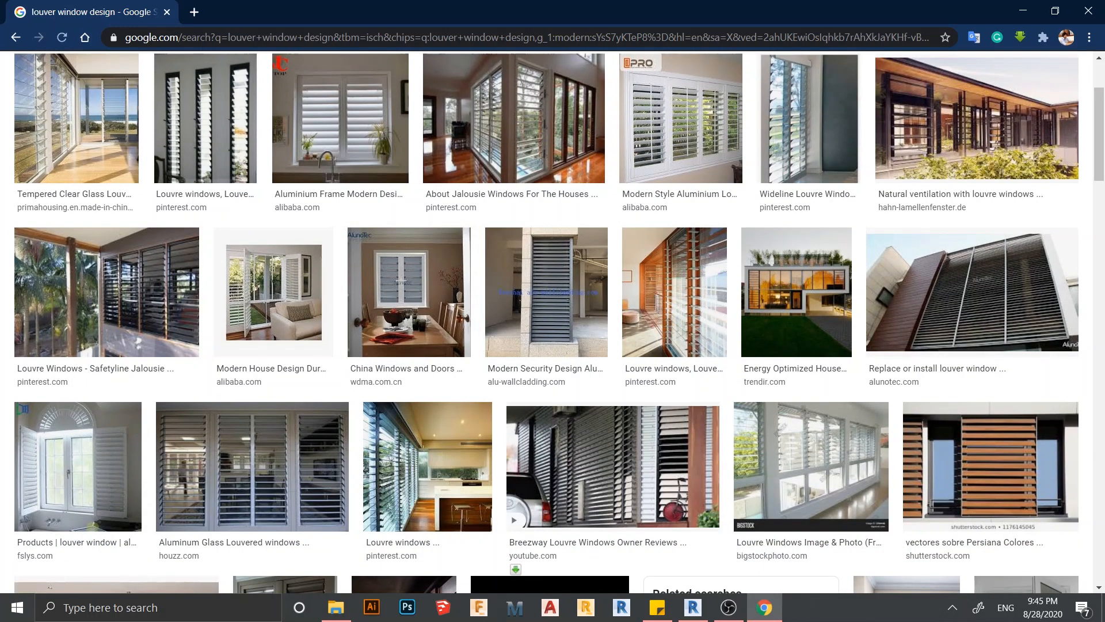
Browse the louver window image results and examine the aluminum glass louvered window along with its related images
{"action": "scroll", "coordinate": [674, 362], "scroll_direction": "up", "scroll_amount": 1}
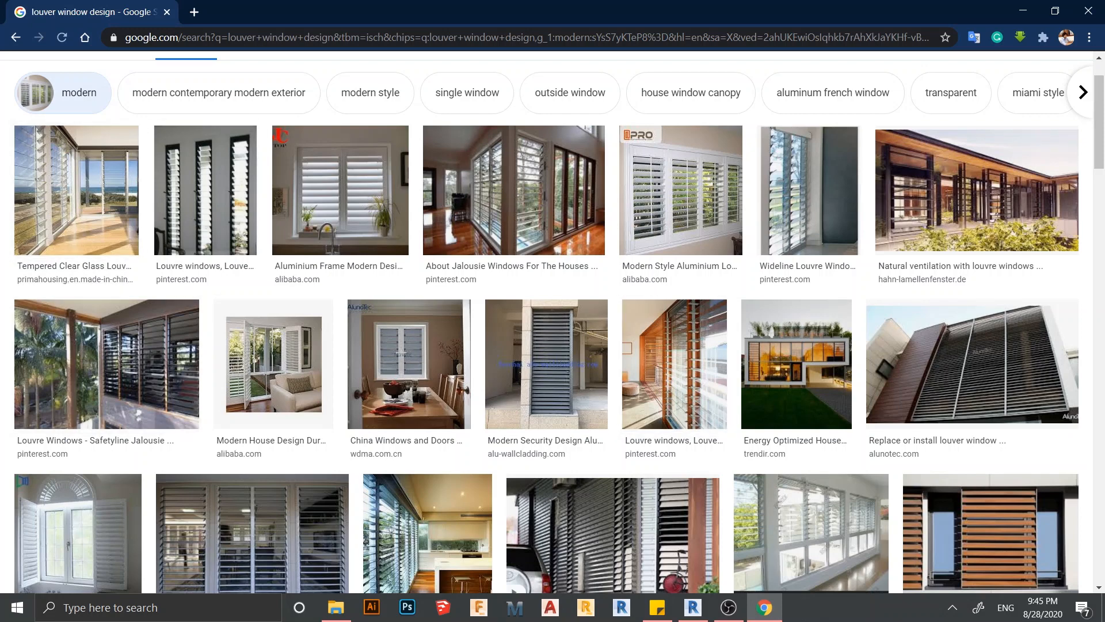
{"action": "scroll", "coordinate": [973, 362], "scroll_direction": "down", "scroll_amount": 2}
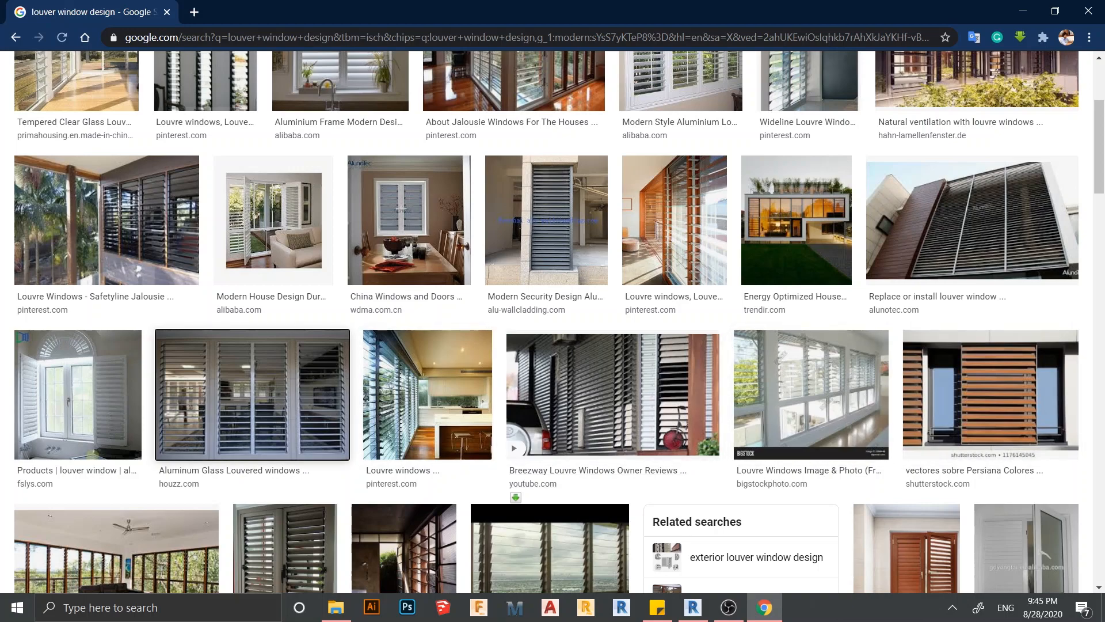
{"action": "left_click", "coordinate": [252, 394]}
{"action": "scroll", "coordinate": [593, 402], "scroll_direction": "down", "scroll_amount": 2}
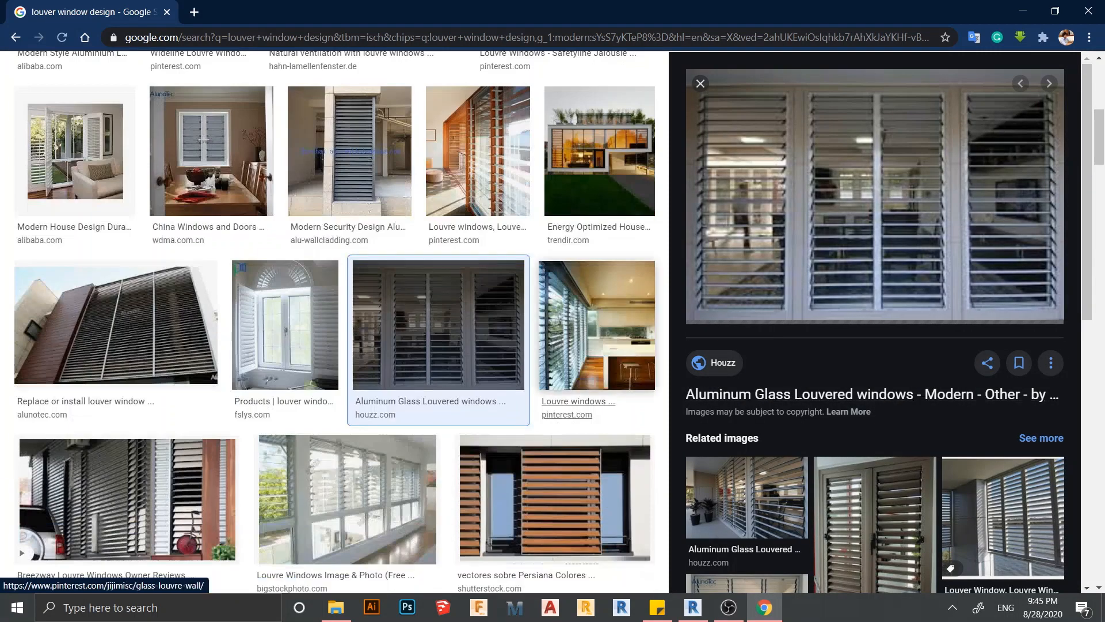
{"action": "scroll", "coordinate": [593, 401], "scroll_direction": "up", "scroll_amount": 4}
{"action": "scroll", "coordinate": [875, 374], "scroll_direction": "up", "scroll_amount": 3}
{"action": "scroll", "coordinate": [875, 374], "scroll_direction": "down", "scroll_amount": 3}
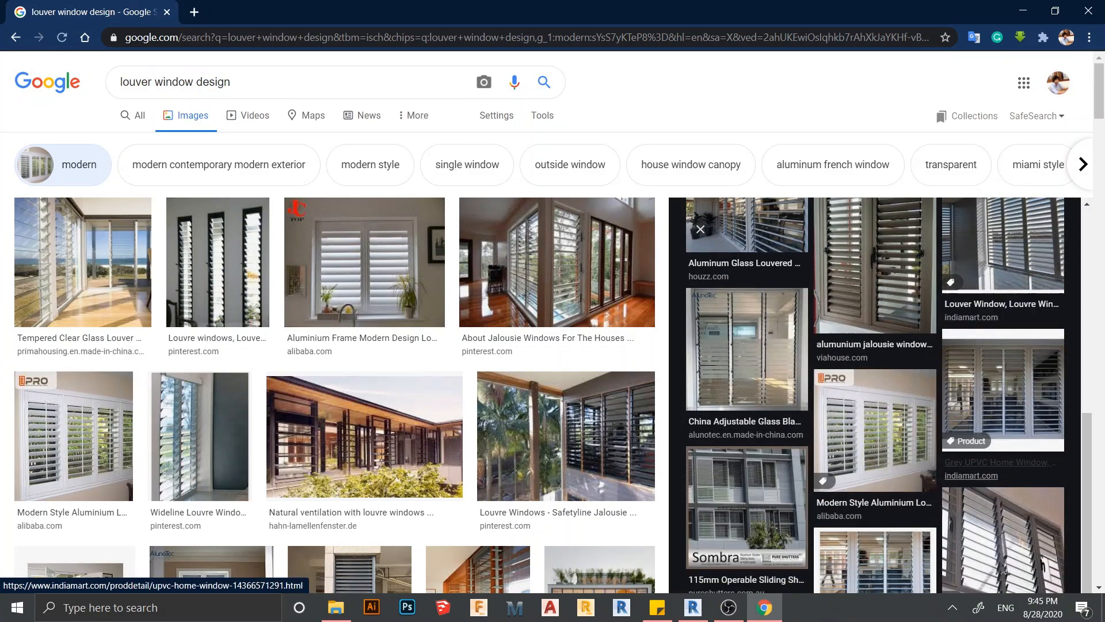
{"action": "scroll", "coordinate": [875, 374], "scroll_direction": "up", "scroll_amount": 1}
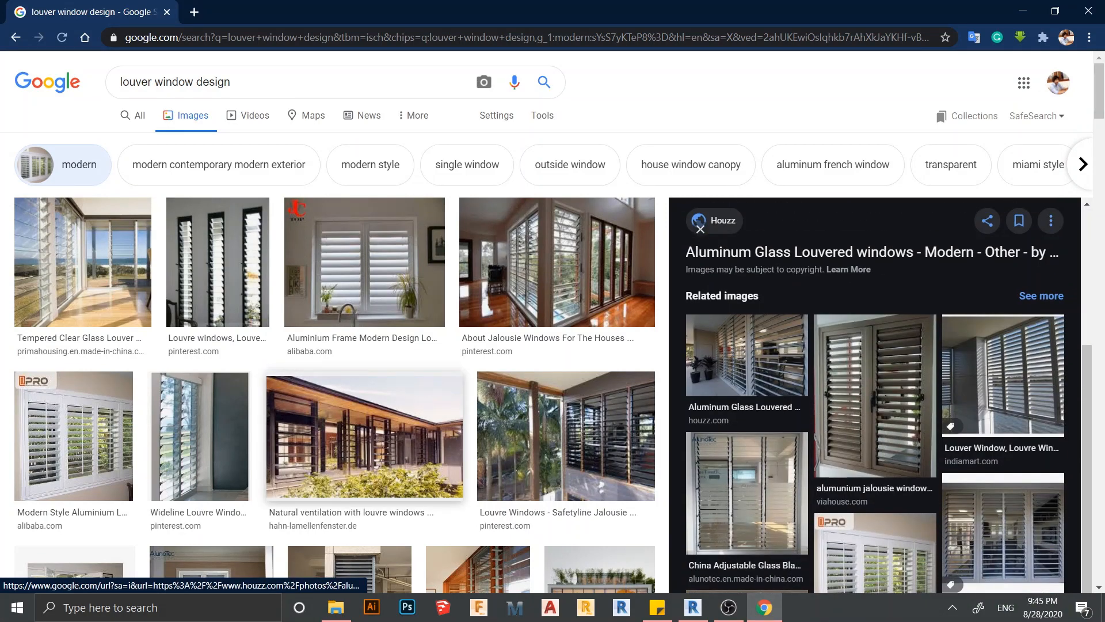
Switch to Revit and draw a downward-bulging Generic - 200mm arc wall with a radius of about 8530 mm on Level 1
{"action": "key", "text": "alt+Tab"}
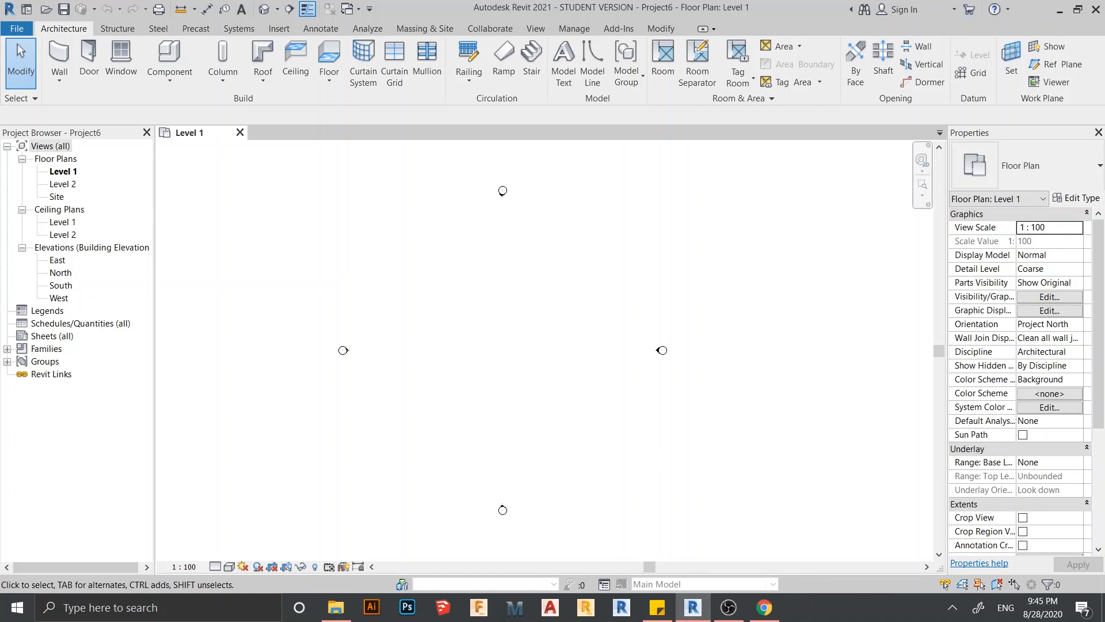
{"action": "middle_click_drag", "start_coordinate": [460, 415], "coordinate": [449, 372]}
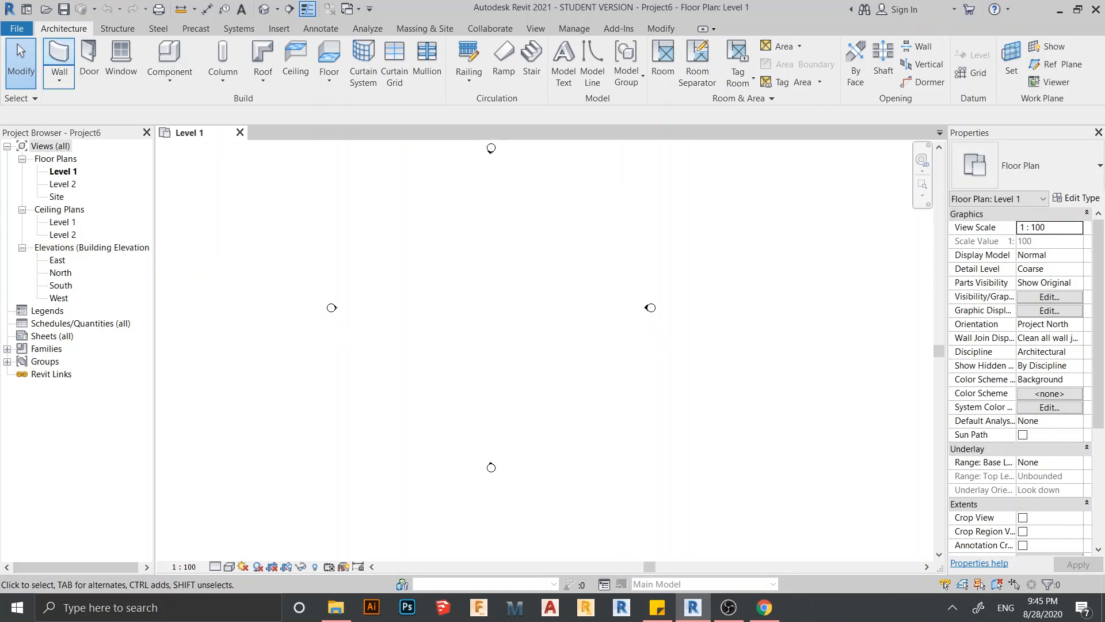
{"action": "left_click", "coordinate": [59, 58]}
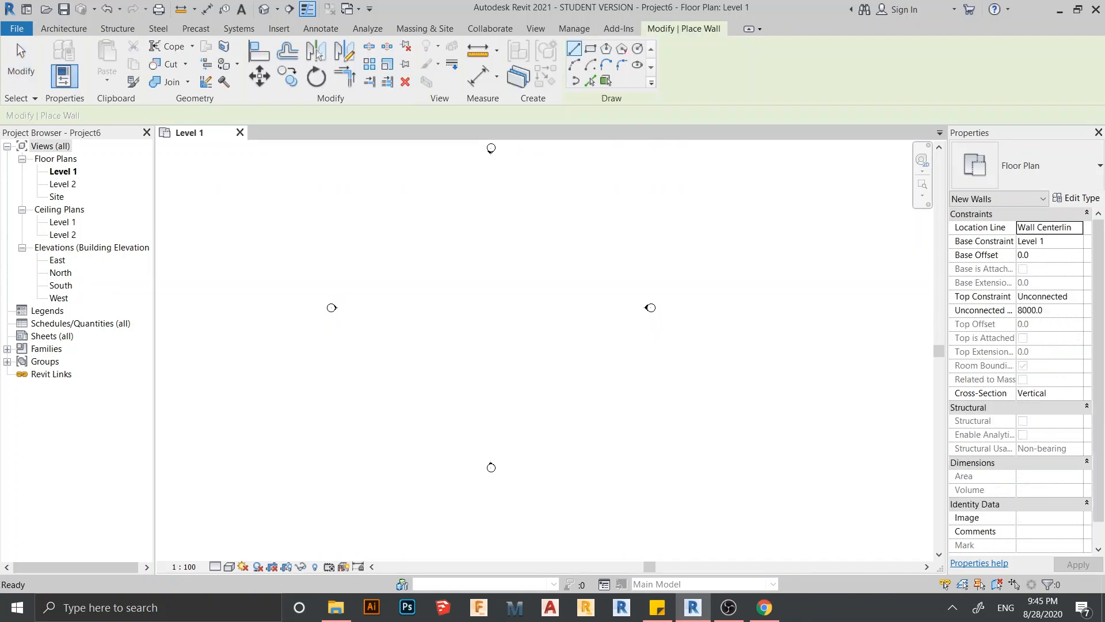
{"action": "scroll", "coordinate": [447, 226], "scroll_direction": "up", "scroll_amount": 1}
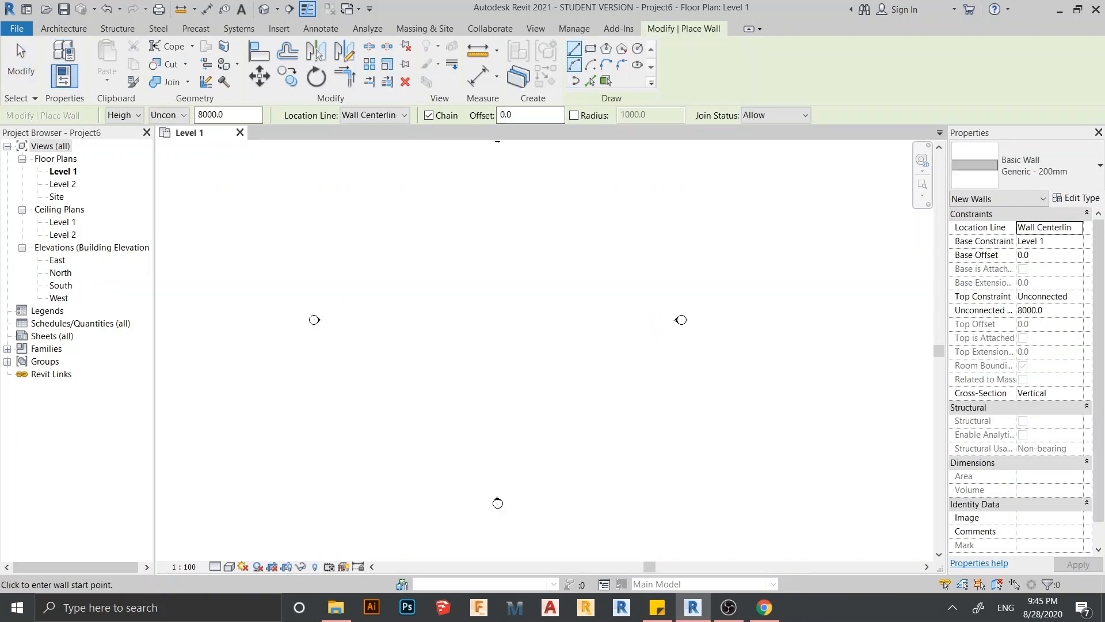
{"action": "left_click", "coordinate": [574, 65]}
{"action": "scroll", "coordinate": [458, 307], "scroll_direction": "up", "scroll_amount": 2}
{"action": "middle_click_drag", "start_coordinate": [459, 304], "coordinate": [448, 355]}
{"action": "left_click", "coordinate": [370, 305]}
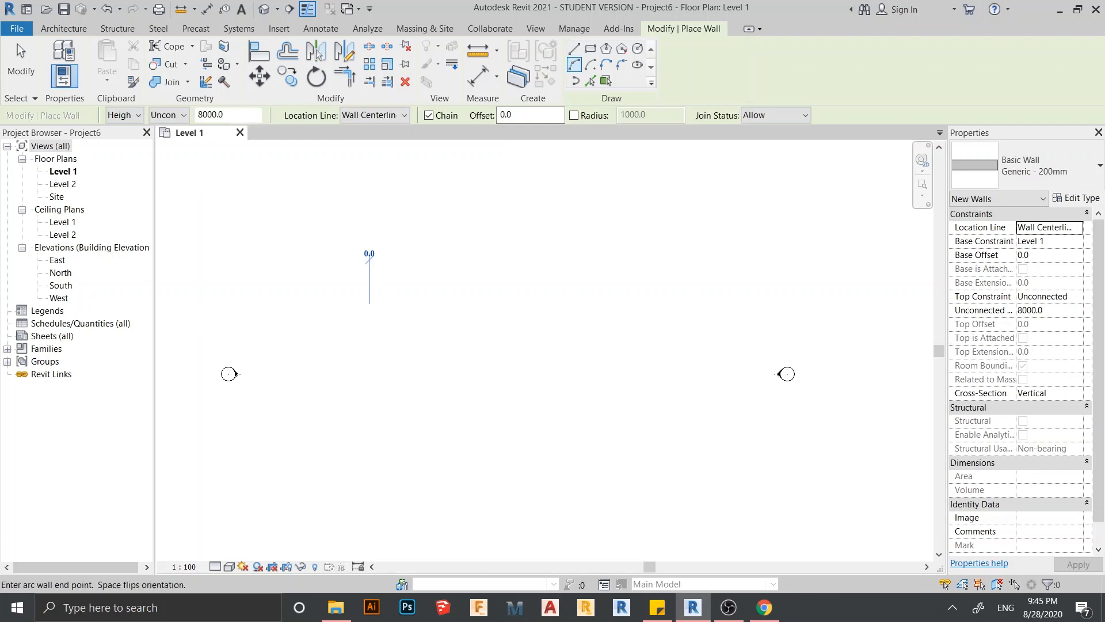
{"action": "left_click", "coordinate": [480, 306]}
{"action": "left_click", "coordinate": [424, 323]}
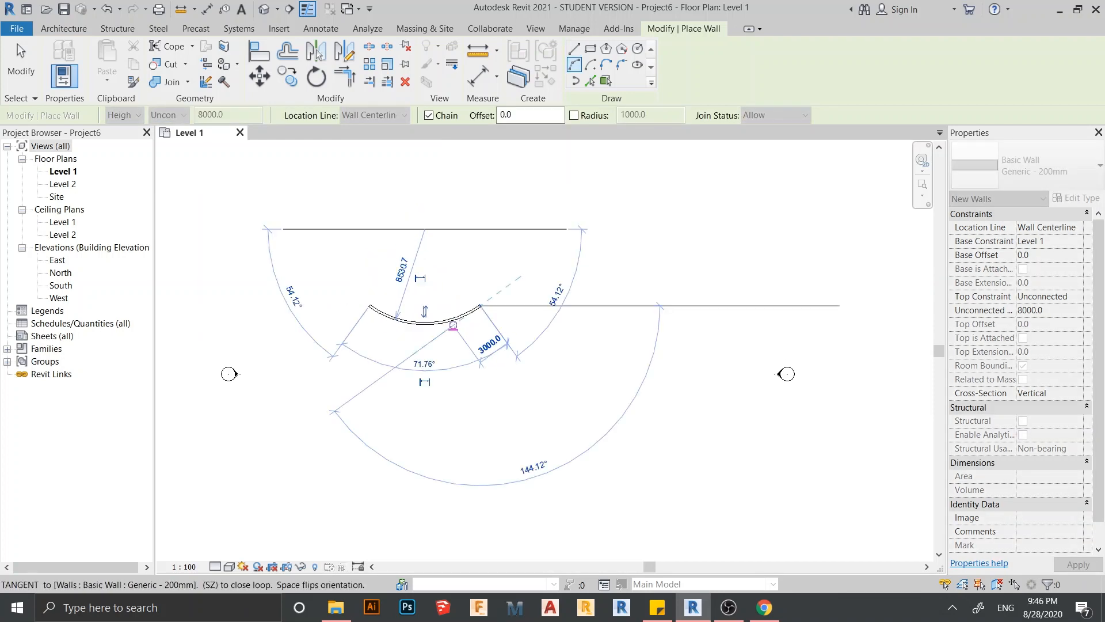
Continue from the arc wall's end with an upward-bulging arc wall of about 9384 mm radius, forming an S-curve
{"action": "left_click", "coordinate": [602, 306]}
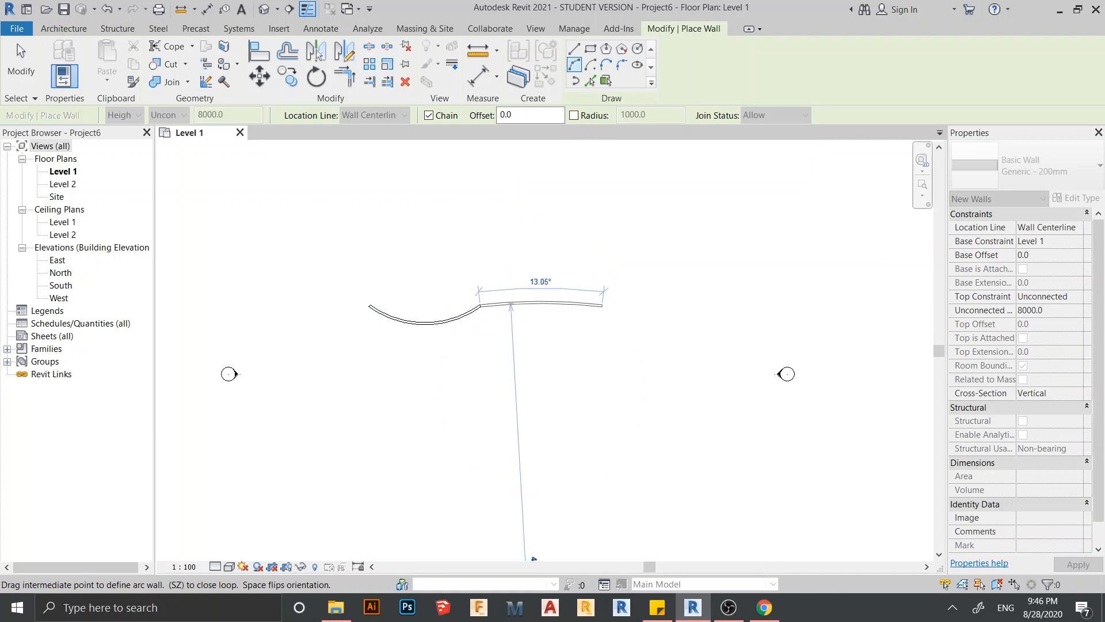
{"action": "left_click", "coordinate": [523, 288]}
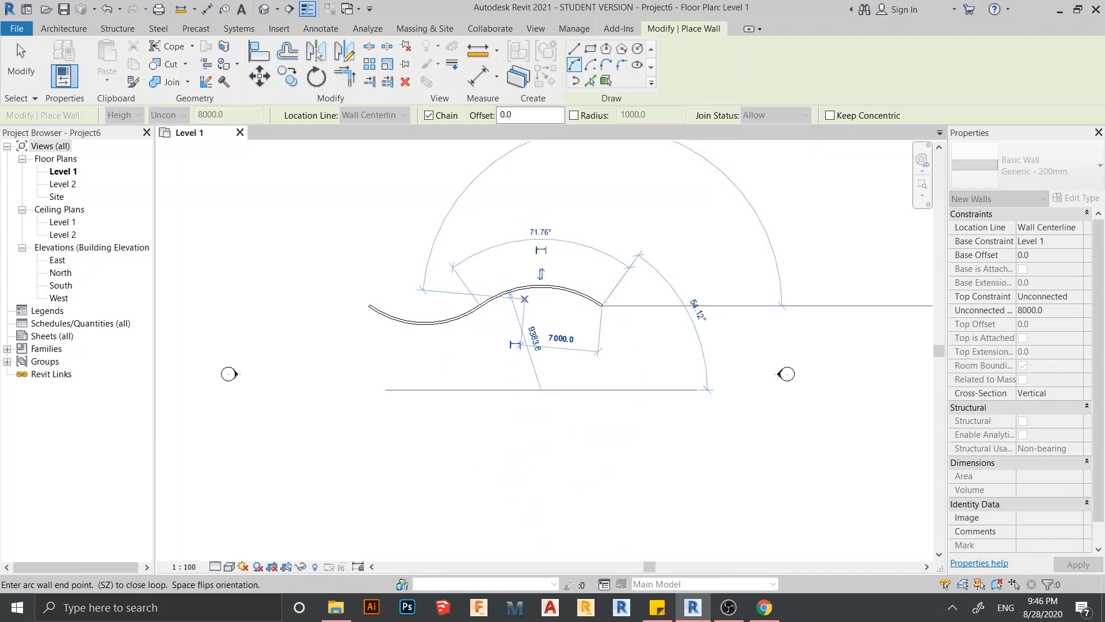
{"action": "key", "text": "Escape"}
{"action": "key", "text": "Escape"}
Draw a straight horizontal wall 4000 mm long below the start of the curved wall
{"action": "key", "text": "w"}
{"action": "key", "text": "a"}
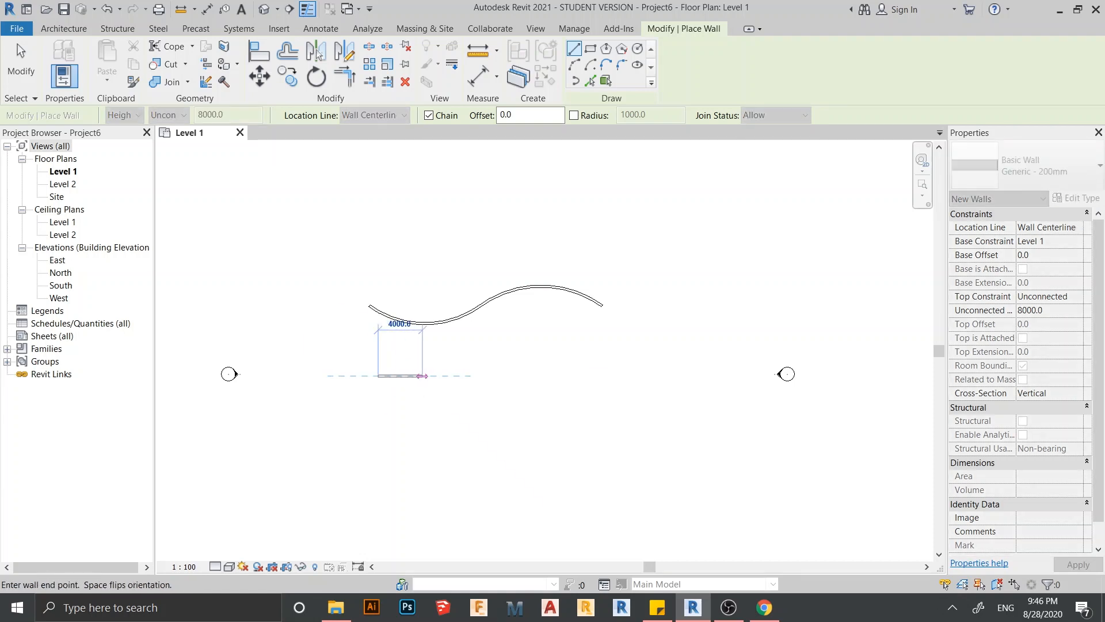
{"action": "left_click", "coordinate": [422, 375]}
{"action": "key", "text": "Escape"}
{"action": "key", "text": "Escape"}
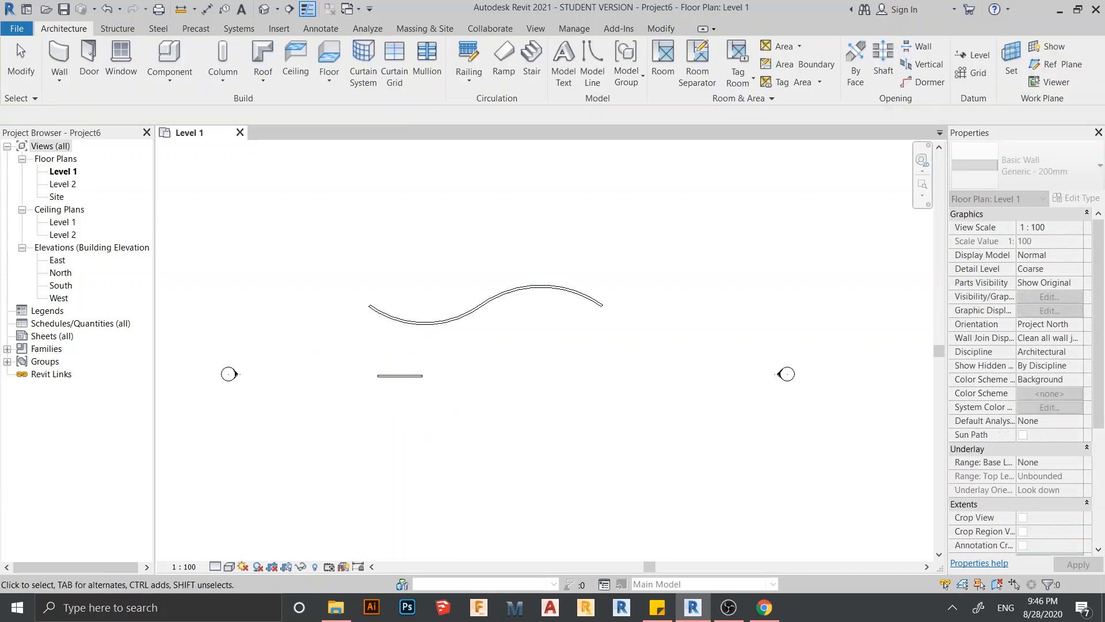
Open the default 3D view and hide the two level elements in it
{"action": "left_click", "coordinate": [400, 375]}
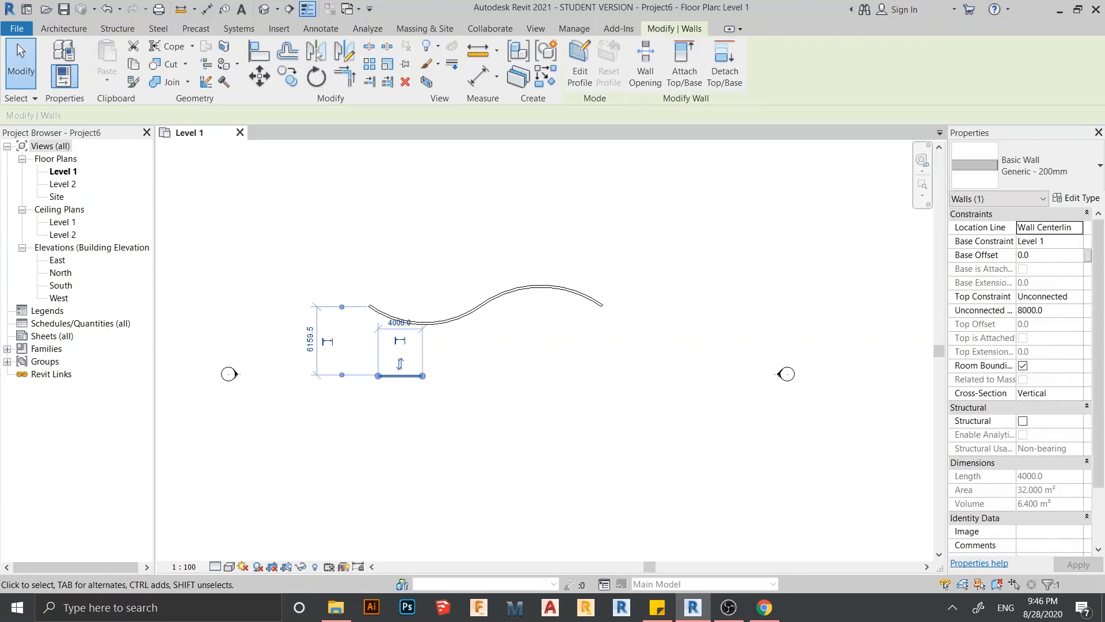
{"action": "left_click", "coordinate": [264, 9]}
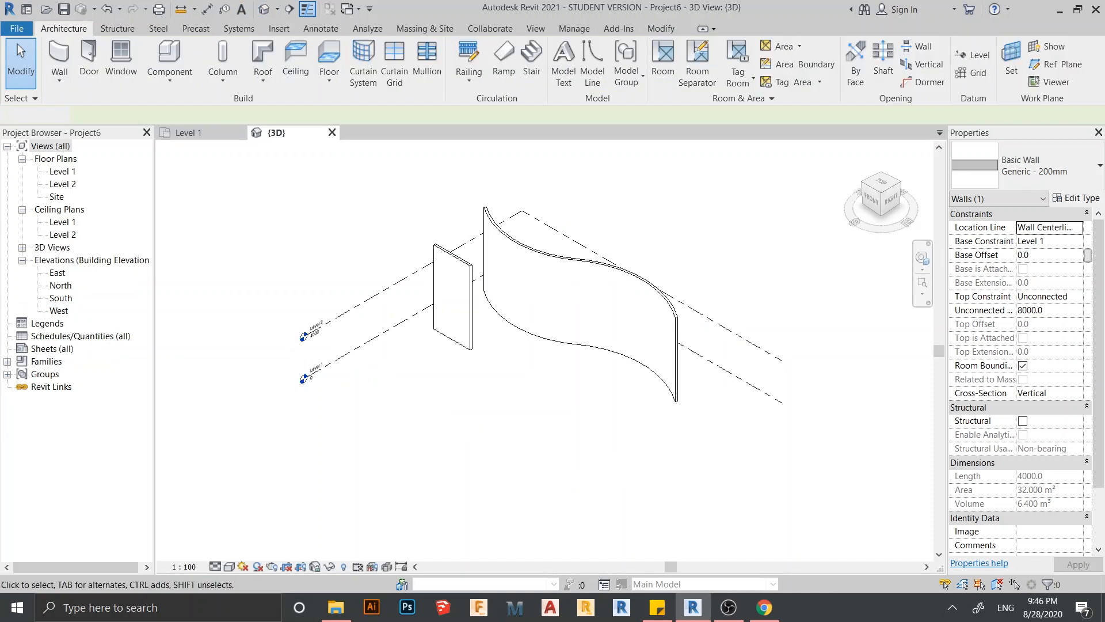
{"action": "scroll", "coordinate": [507, 317], "scroll_direction": "down", "scroll_amount": 2}
{"action": "left_click_drag", "start_coordinate": [391, 410], "coordinate": [337, 230]}
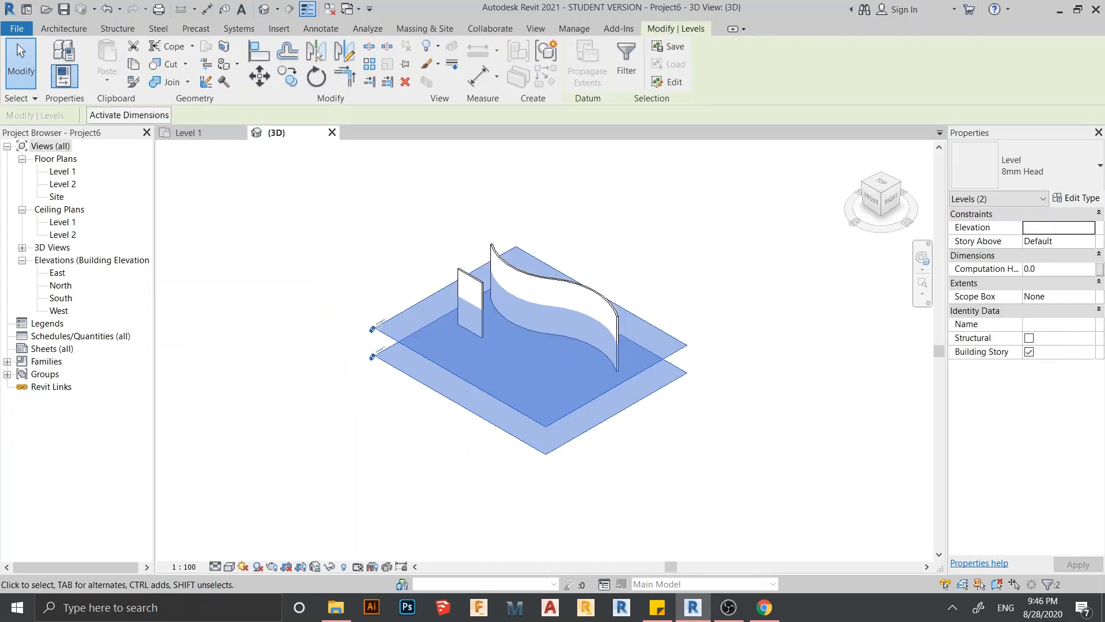
{"action": "right_click", "coordinate": [308, 221]}
{"action": "mouse_move", "coordinate": [403, 279]}
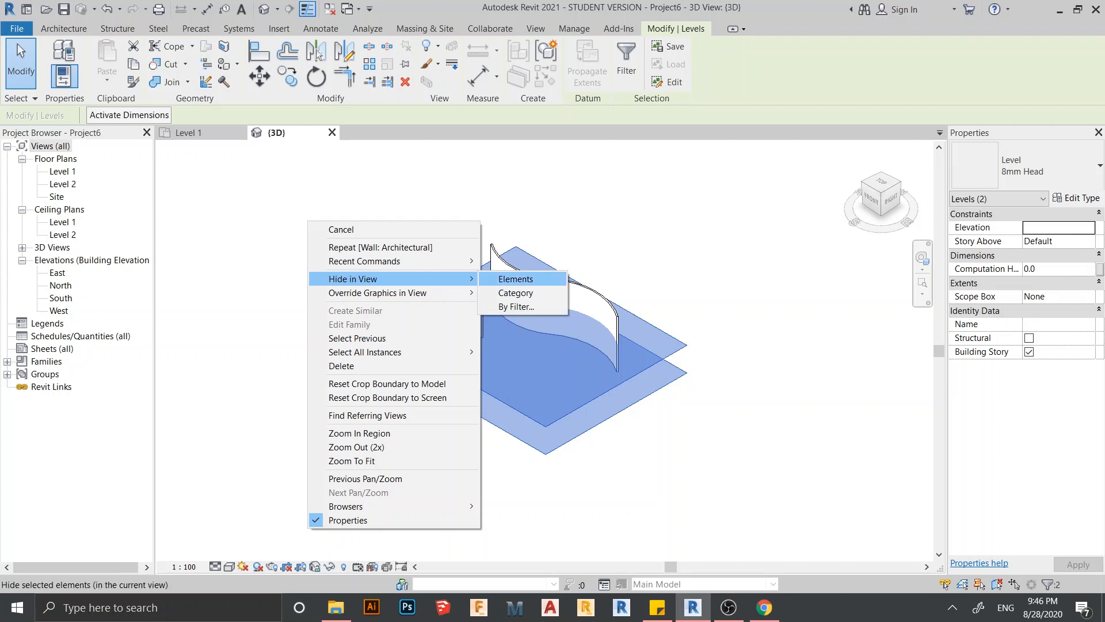
{"action": "left_click", "coordinate": [514, 277]}
Change the short straight wall's type to Curtain Wall
{"action": "scroll", "coordinate": [431, 384], "scroll_direction": "down", "scroll_amount": 1}
{"action": "middle_click_drag", "start_coordinate": [431, 383], "coordinate": [447, 494], "text": "shift"}
{"action": "scroll", "coordinate": [459, 403], "scroll_direction": "up", "scroll_amount": 3}
{"action": "left_click", "coordinate": [428, 297]}
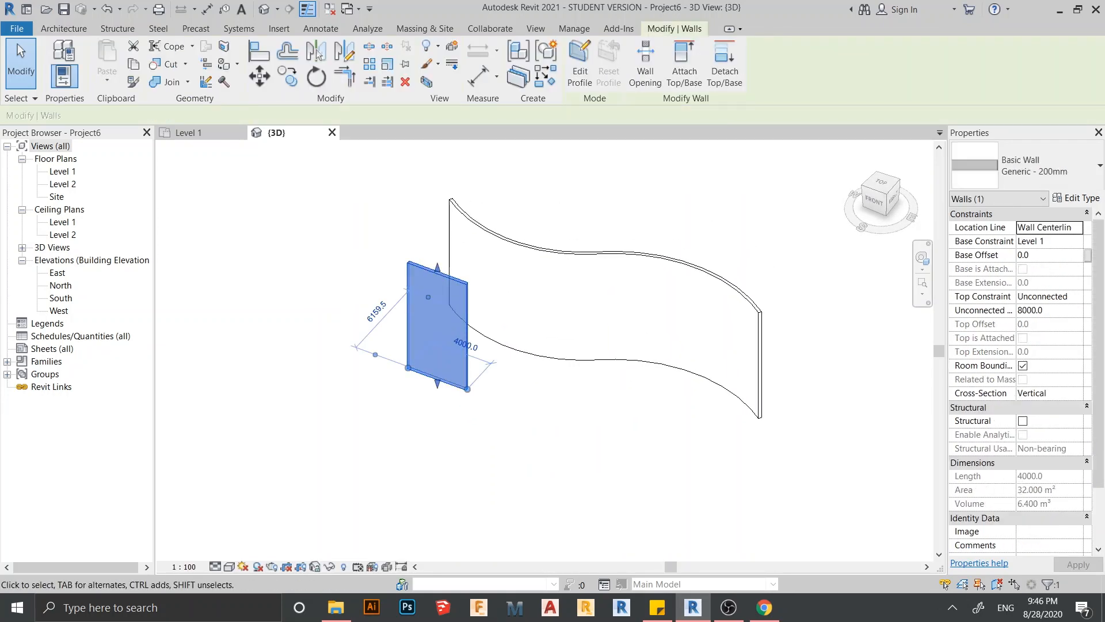
{"action": "left_click", "coordinate": [1025, 165]}
{"action": "scroll", "coordinate": [996, 449], "scroll_direction": "down", "scroll_amount": 3}
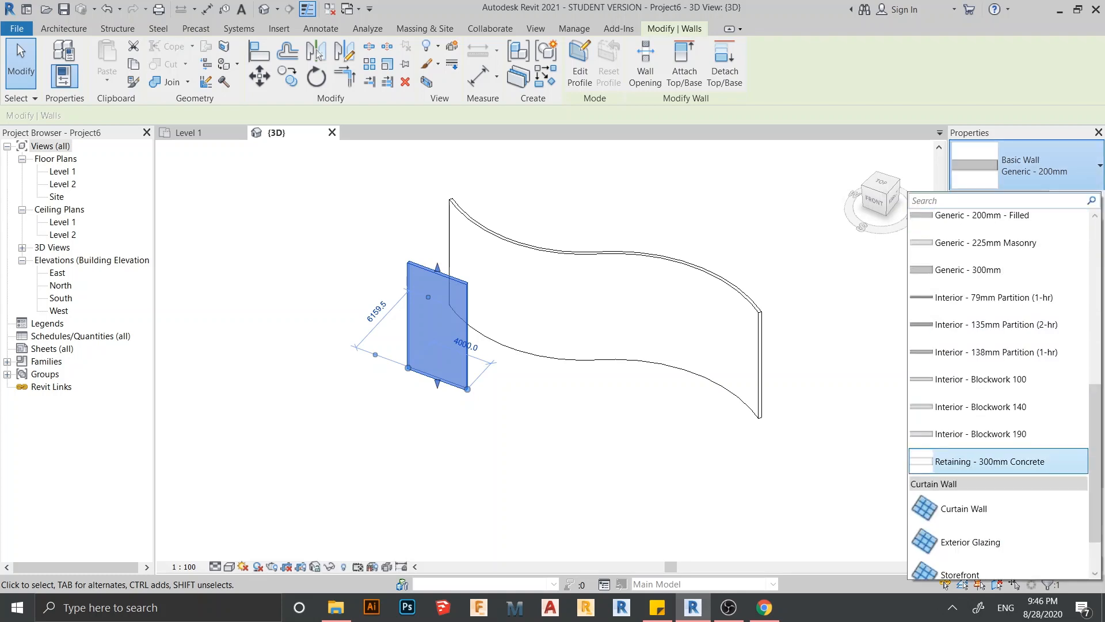
{"action": "left_click", "coordinate": [996, 451]}
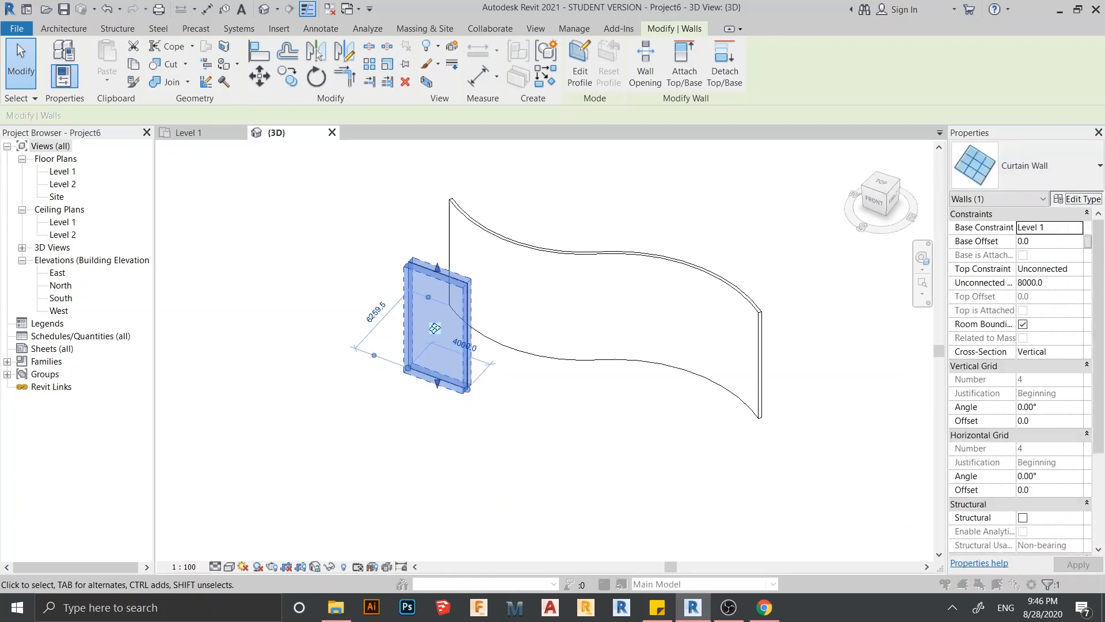
Duplicate the curtain wall type under the name "Curtain Wall WITH LOUVER WINDOW"
{"action": "left_click", "coordinate": [1075, 197]}
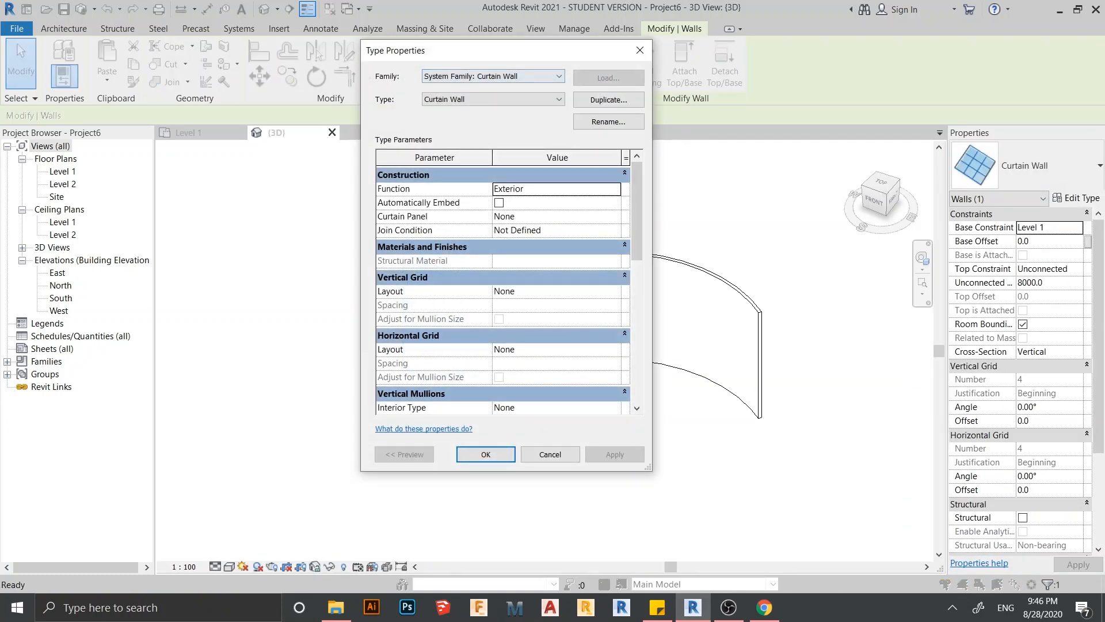
{"action": "left_click_drag", "start_coordinate": [526, 53], "coordinate": [458, 73]}
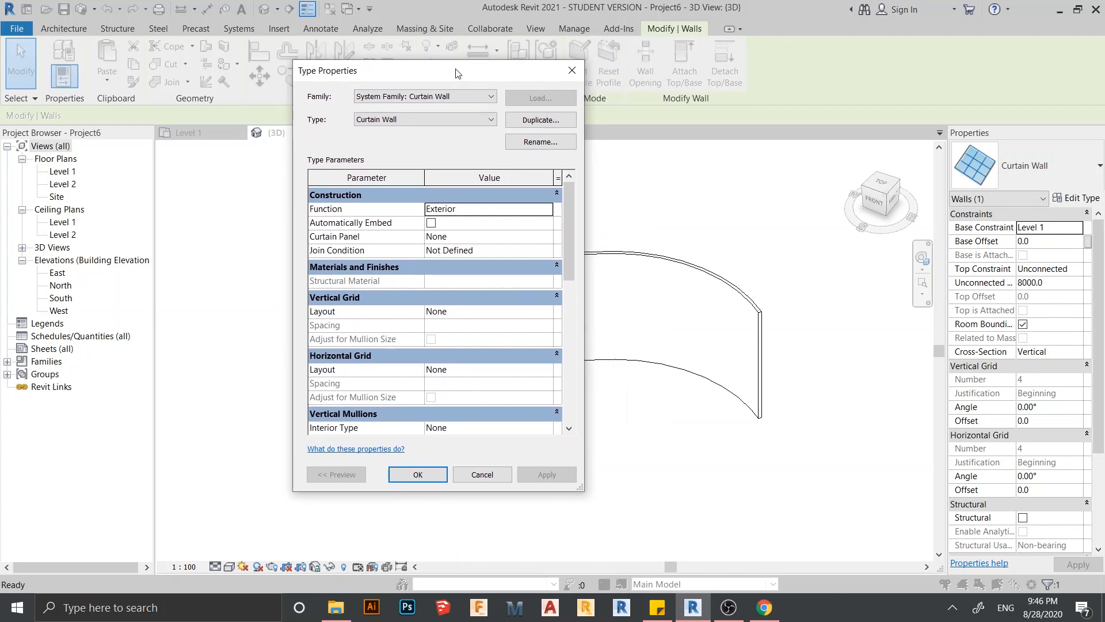
{"action": "left_click", "coordinate": [541, 120]}
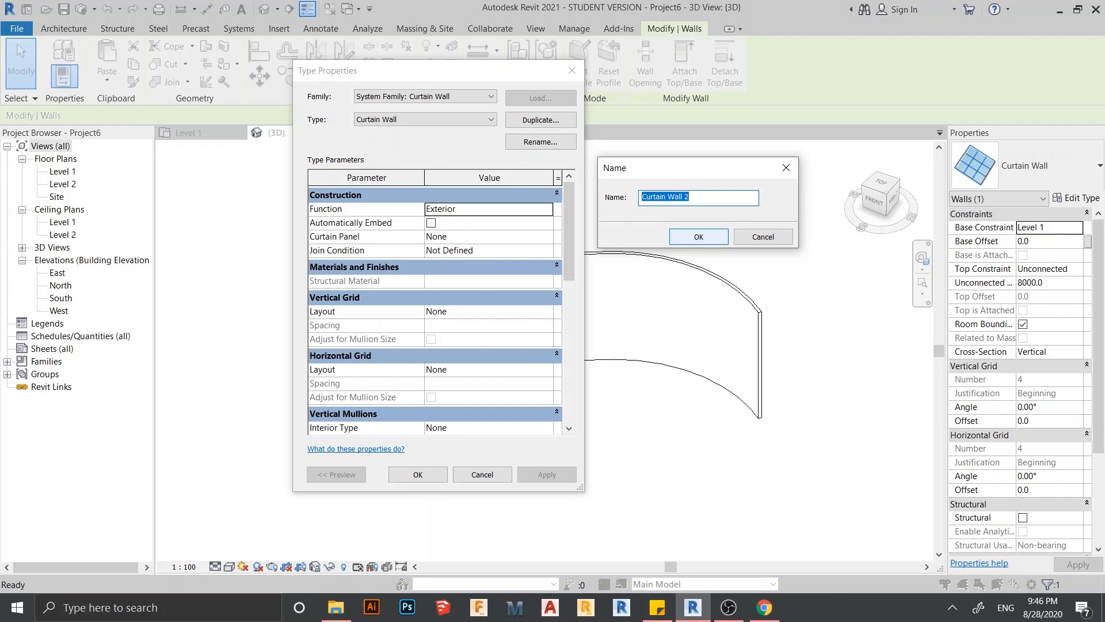
{"action": "left_click", "coordinate": [691, 197]}
{"action": "key", "text": "BackSpace"}
{"action": "type", "text": "WUT"}
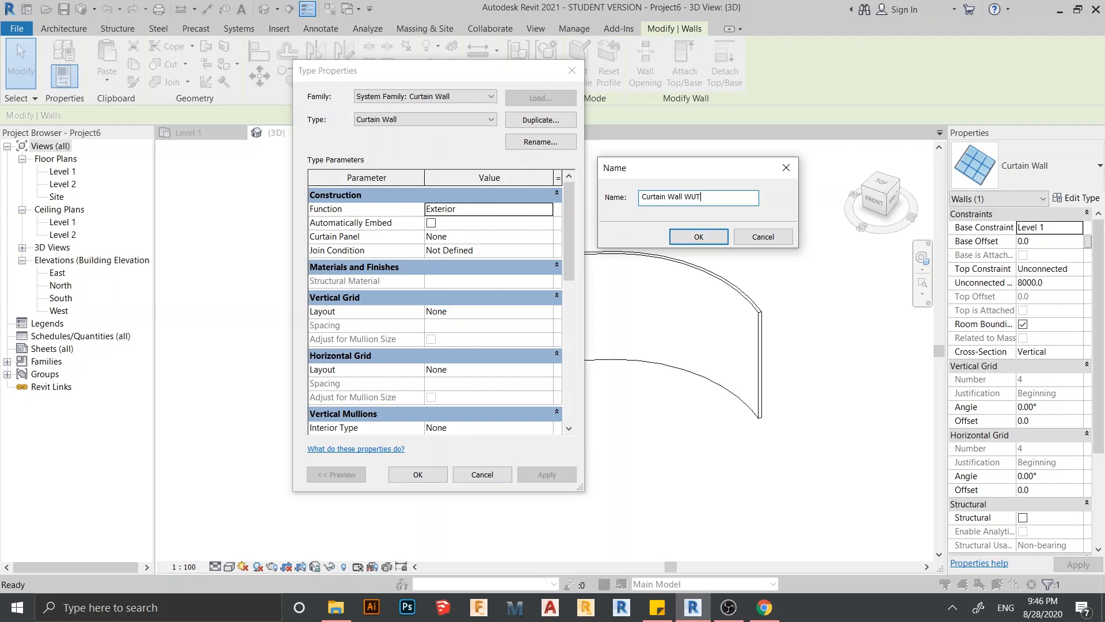
{"action": "key", "text": "BackSpace"}
{"action": "key", "text": "BackSpace"}
{"action": "type", "text": "U"}
{"action": "key", "text": "BackSpace"}
{"action": "type", "text": "ITH LOUVER WINDOW"}
{"action": "key", "text": "Return"}
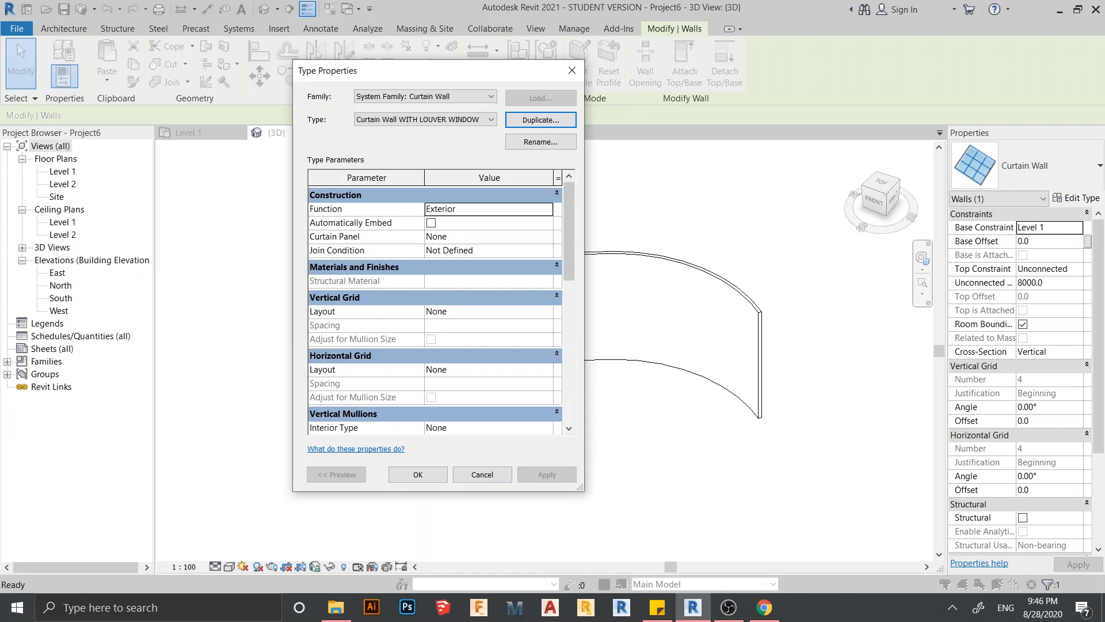
Set the new curtain wall type's horizontal grid layout to Fixed Distance with 150 mm spacing and apply it
{"action": "scroll", "coordinate": [325, 296], "scroll_direction": "down", "scroll_amount": 1}
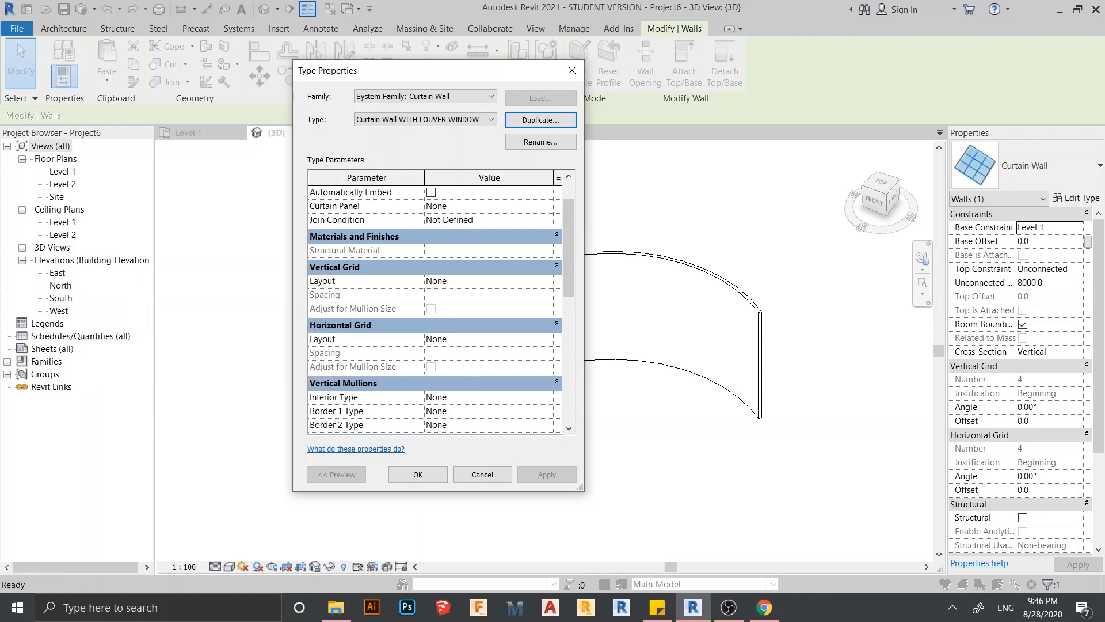
{"action": "scroll", "coordinate": [436, 311], "scroll_direction": "down", "scroll_amount": 1}
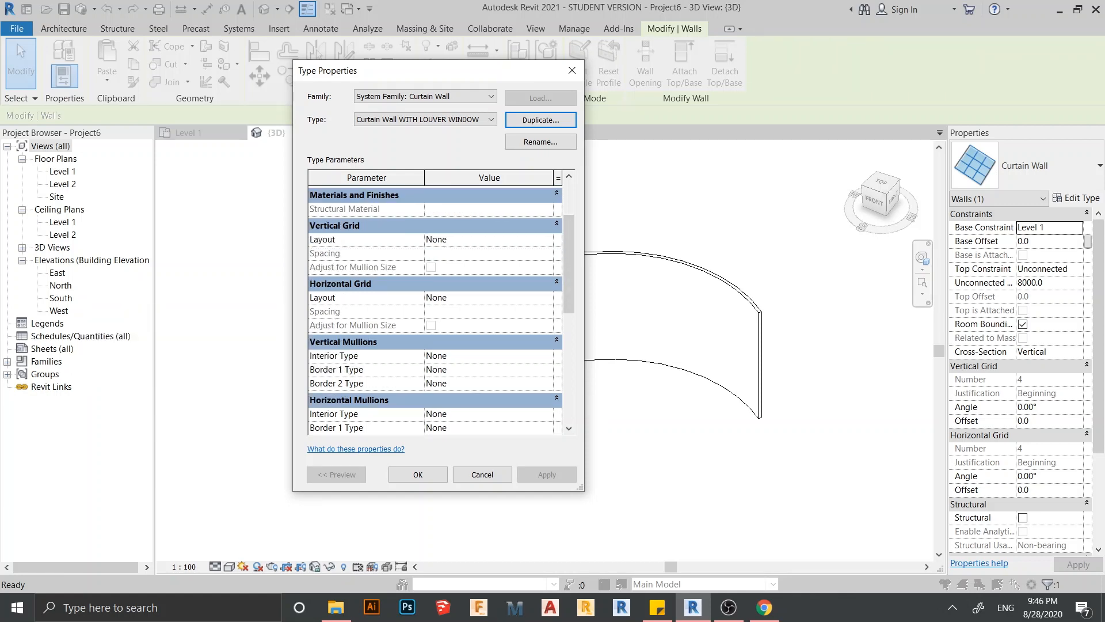
{"action": "left_click", "coordinate": [546, 297]}
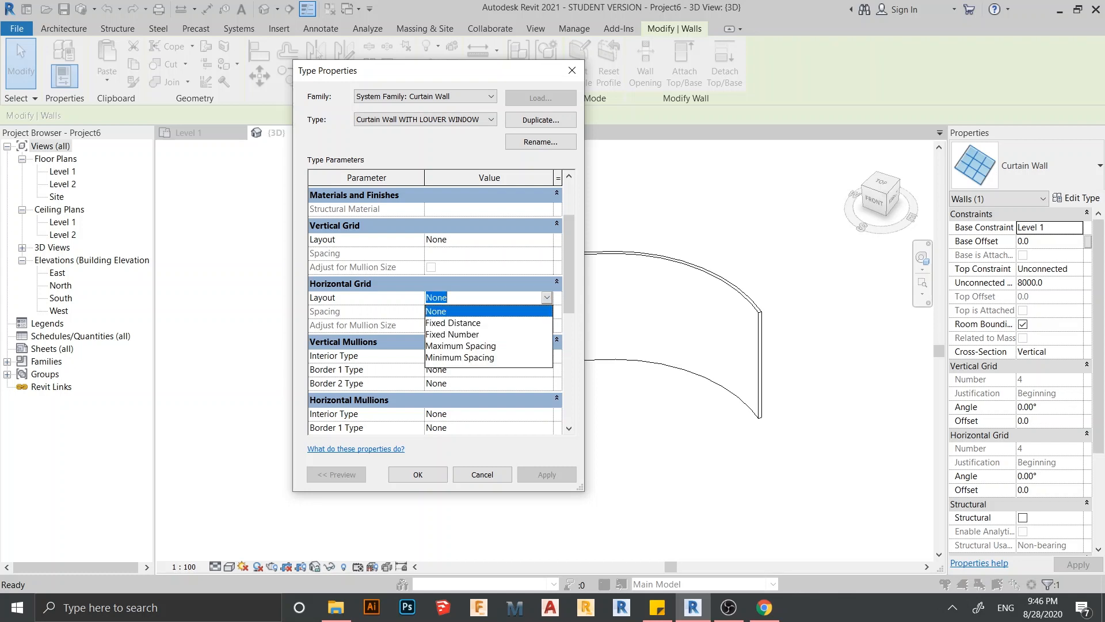
{"action": "left_click", "coordinate": [452, 322]}
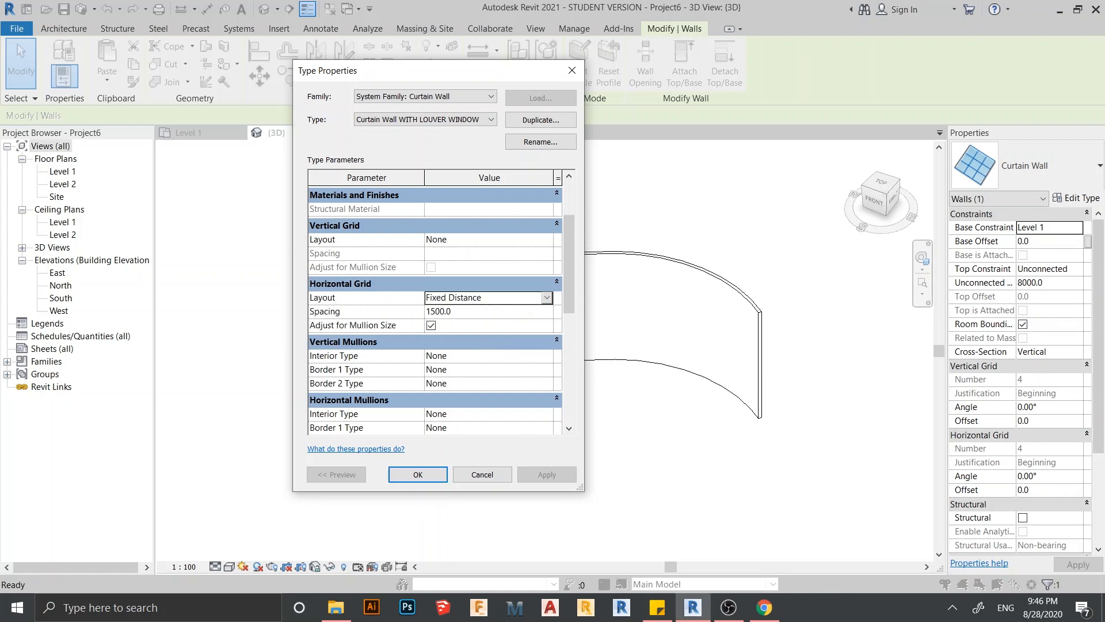
{"action": "left_click", "coordinate": [438, 311]}
{"action": "type", "text": "150"}
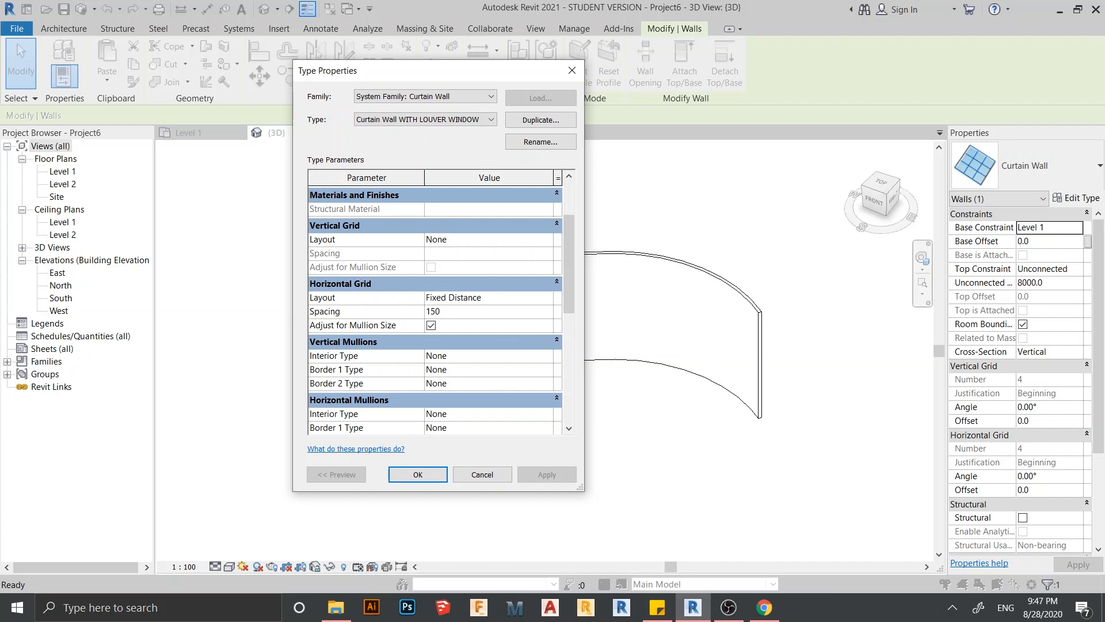
{"action": "scroll", "coordinate": [434, 310], "scroll_direction": "down", "scroll_amount": 1}
{"action": "scroll", "coordinate": [435, 311], "scroll_direction": "down", "scroll_amount": 1}
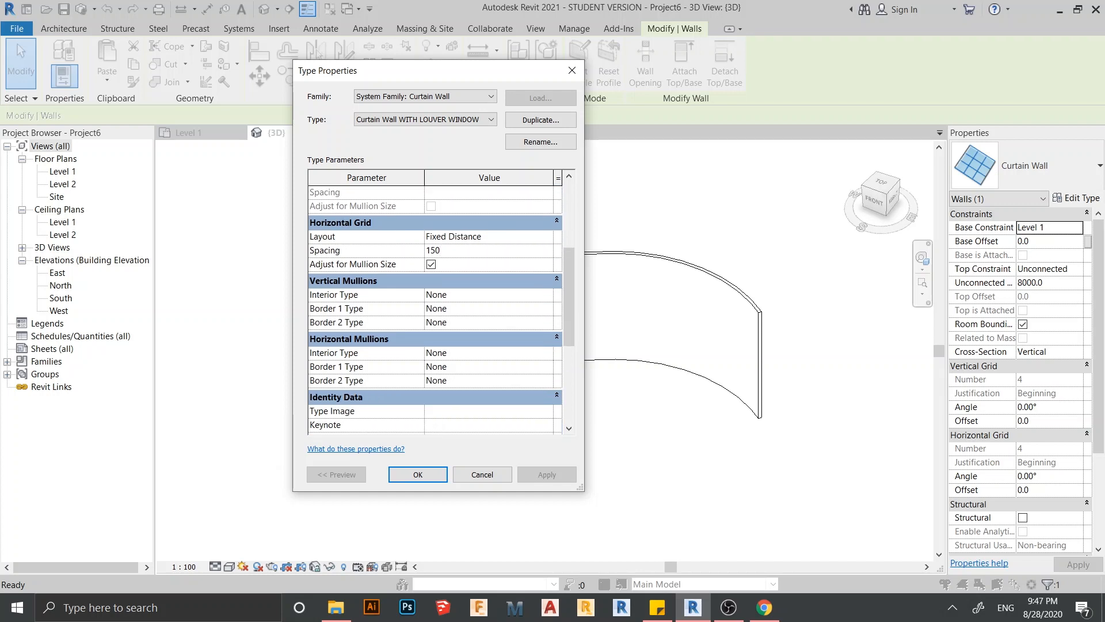
{"action": "left_click", "coordinate": [417, 474]}
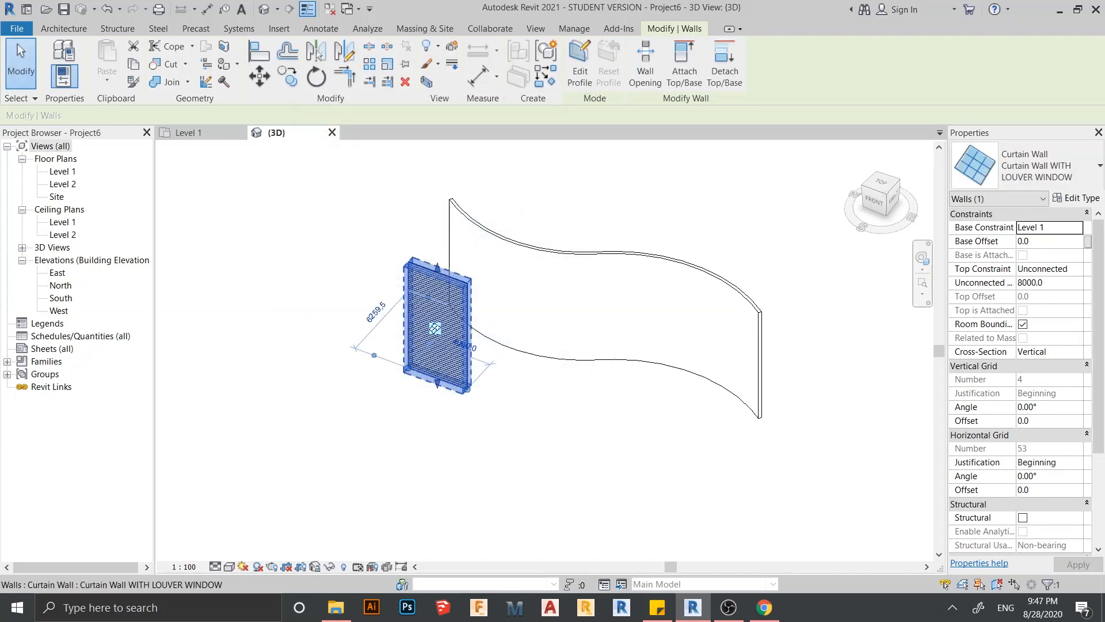
{"action": "scroll", "coordinate": [399, 283], "scroll_direction": "up", "scroll_amount": 6}
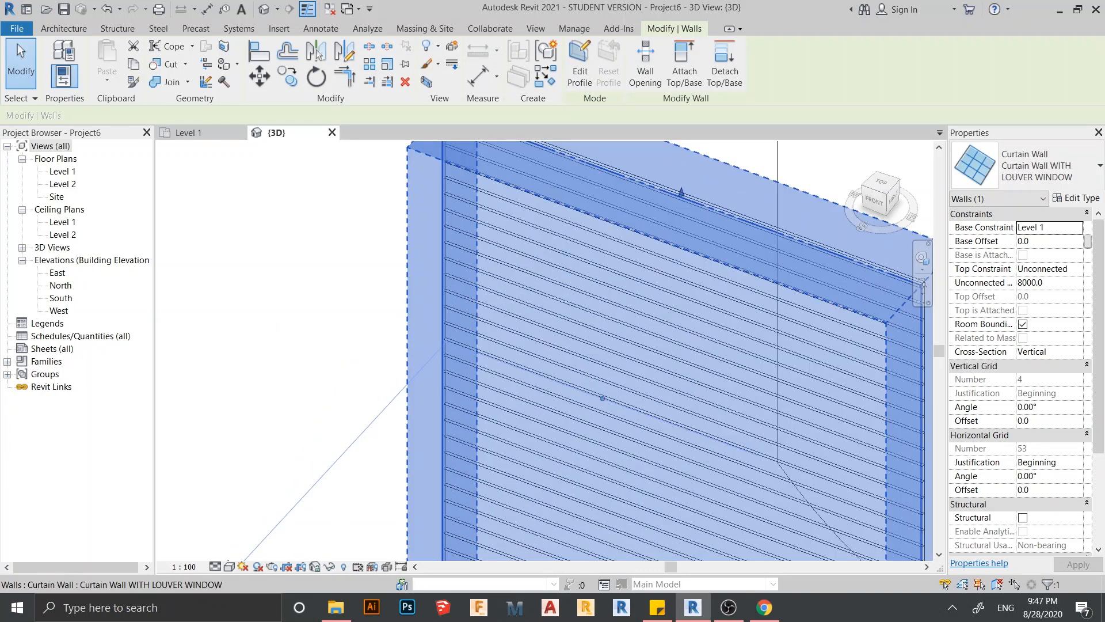
{"action": "middle_click_drag", "start_coordinate": [399, 282], "coordinate": [382, 411]}
{"action": "key", "text": "Escape"}
{"action": "scroll", "coordinate": [412, 274], "scroll_direction": "up", "scroll_amount": 2}
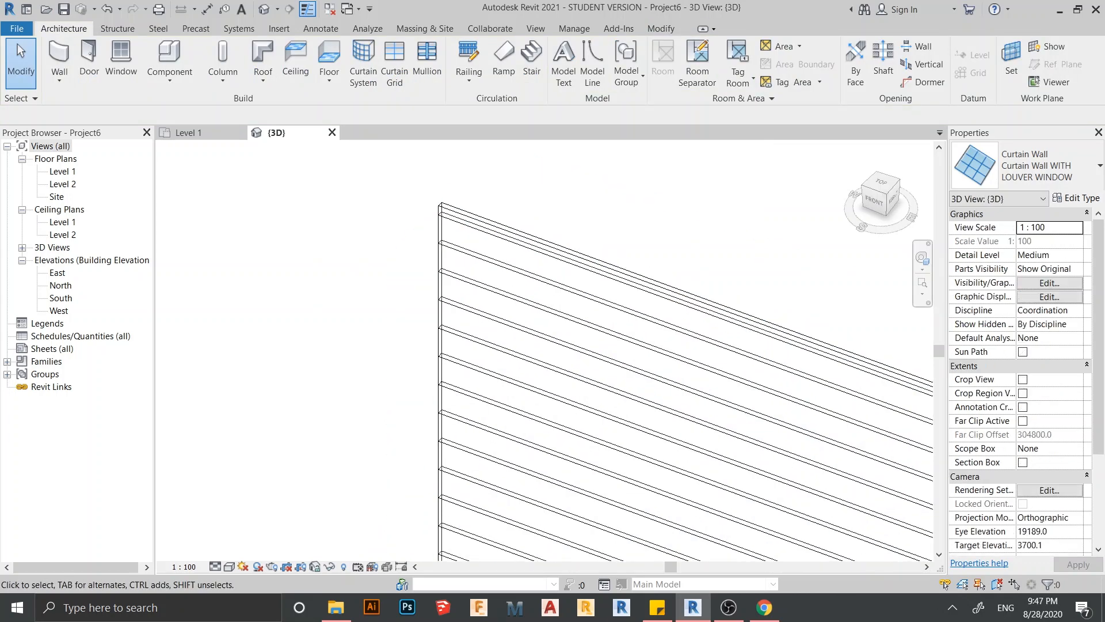
{"action": "scroll", "coordinate": [414, 276], "scroll_direction": "down", "scroll_amount": 2}
{"action": "middle_click_drag", "start_coordinate": [415, 276], "coordinate": [398, 200]}
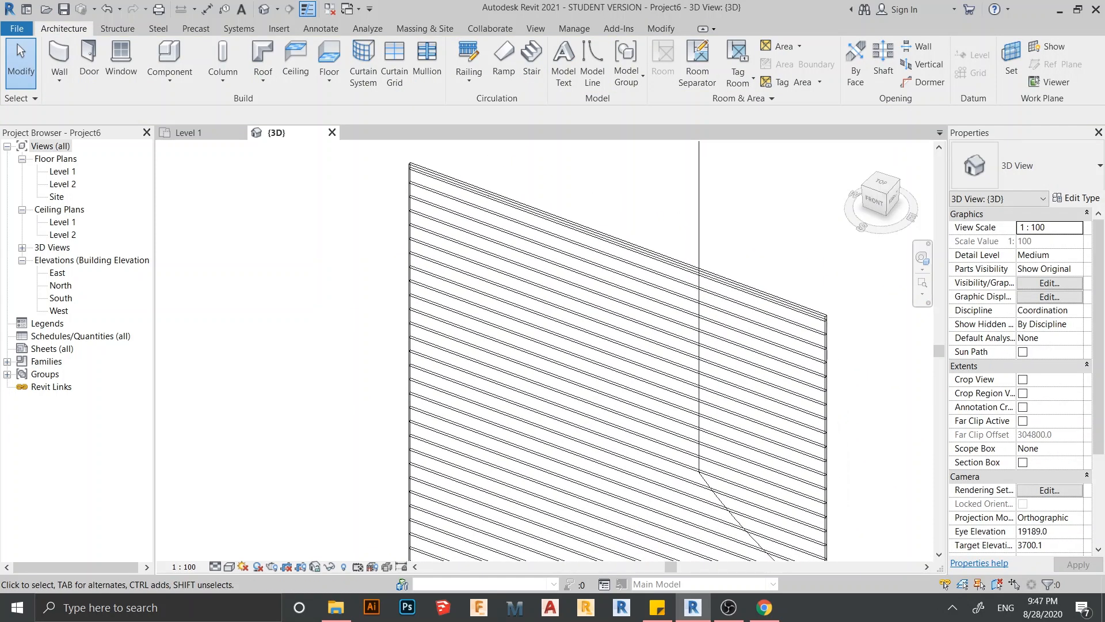
Duplicate the 50 x 150mm rectangular mullion type and name the copy "5X5X30 ANGLE"
{"action": "left_click", "coordinate": [7, 361]}
{"action": "scroll", "coordinate": [76, 350], "scroll_direction": "down", "scroll_amount": 2}
{"action": "scroll", "coordinate": [76, 350], "scroll_direction": "up", "scroll_amount": 3}
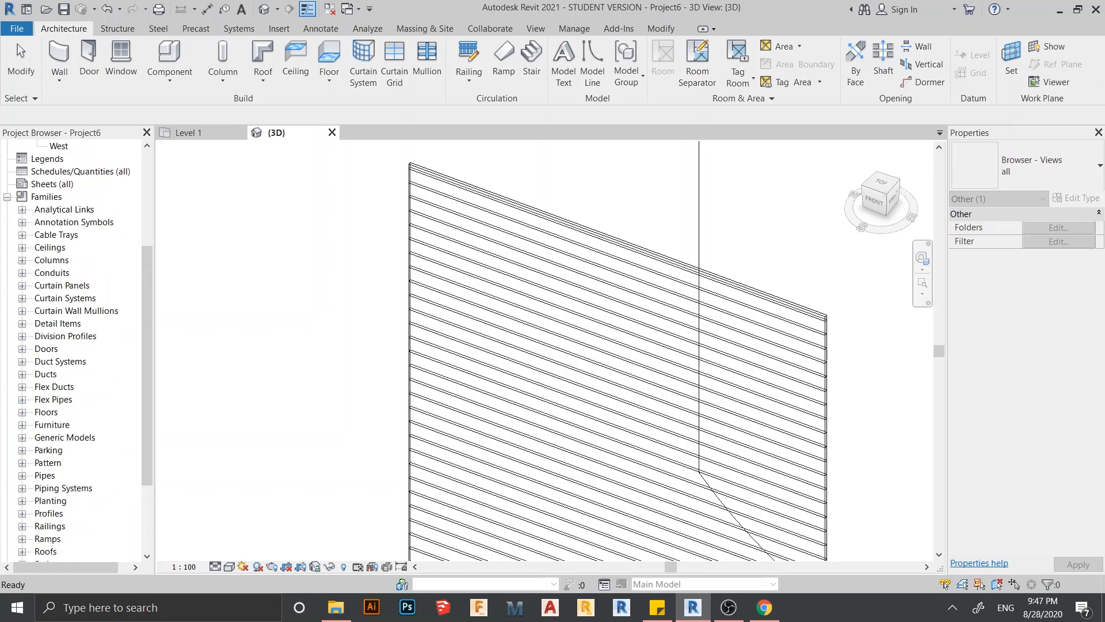
{"action": "left_click", "coordinate": [22, 311]}
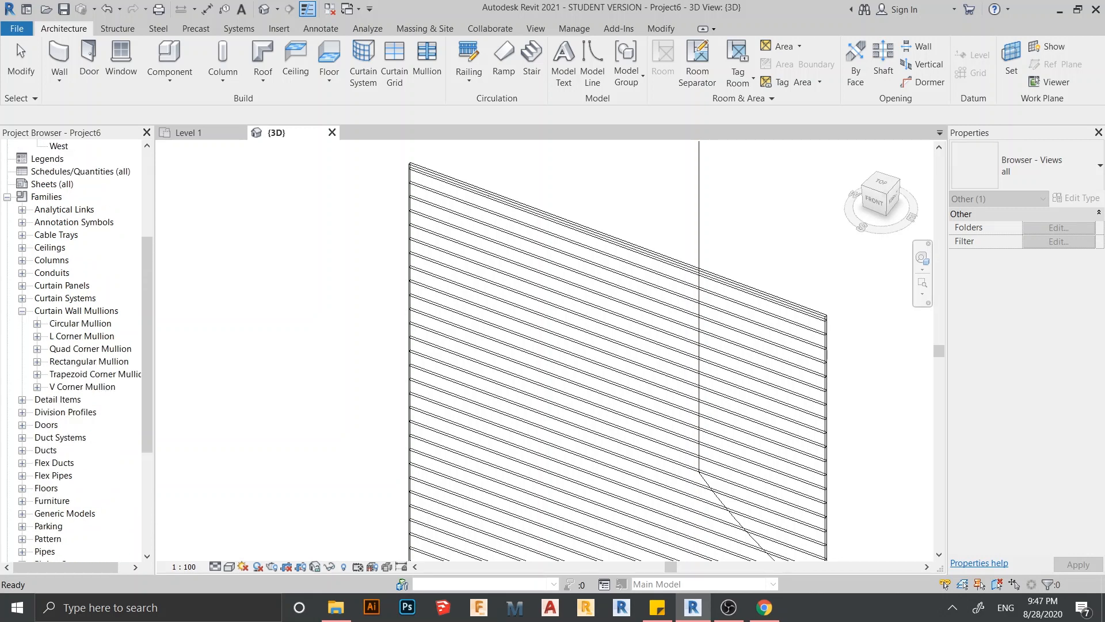
{"action": "scroll", "coordinate": [71, 350], "scroll_direction": "down", "scroll_amount": 1}
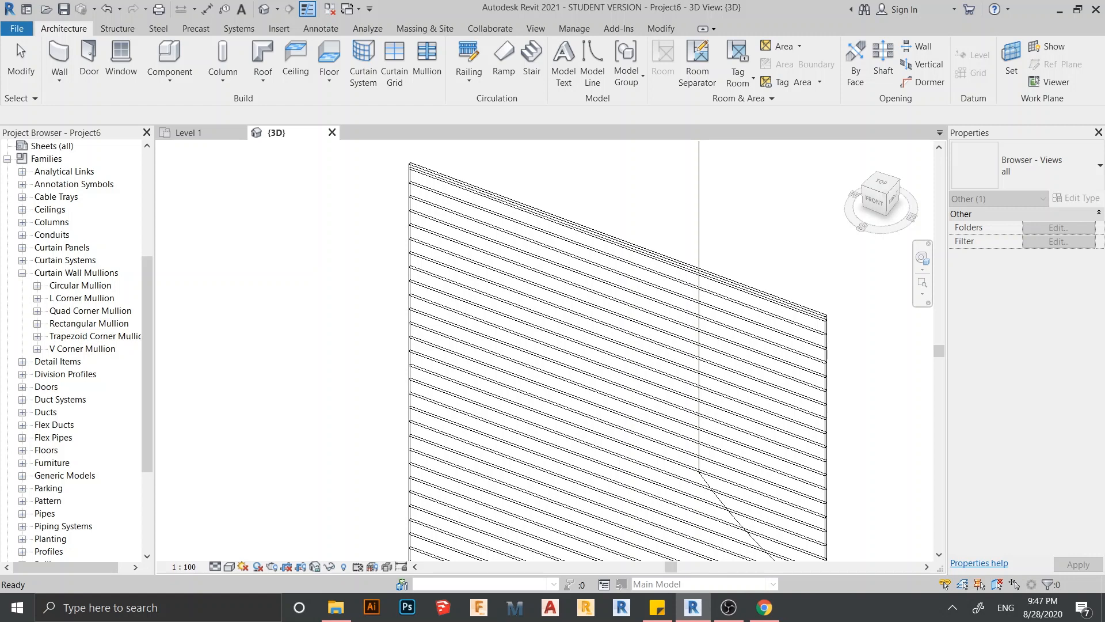
{"action": "left_click", "coordinate": [36, 323]}
{"action": "left_click", "coordinate": [88, 348]}
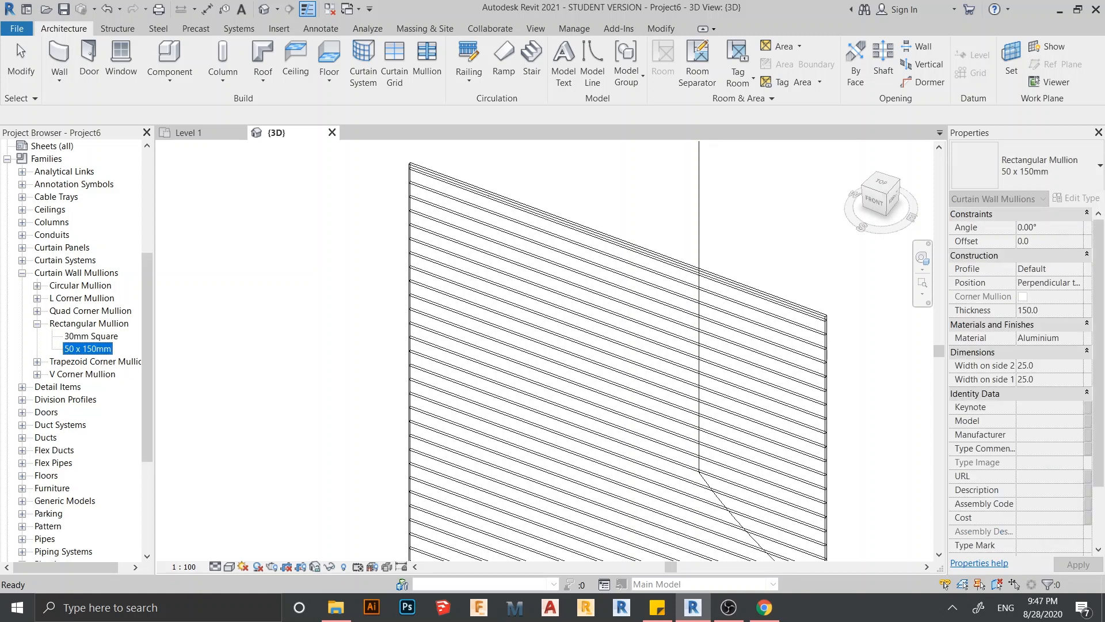
{"action": "right_click", "coordinate": [88, 348]}
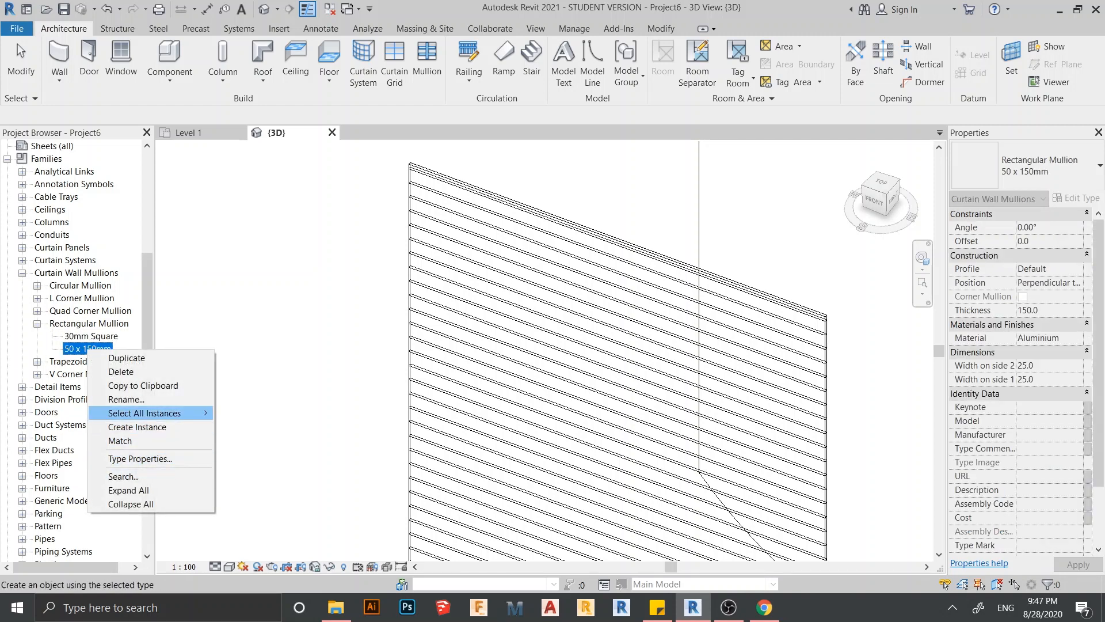
{"action": "left_click", "coordinate": [127, 358]}
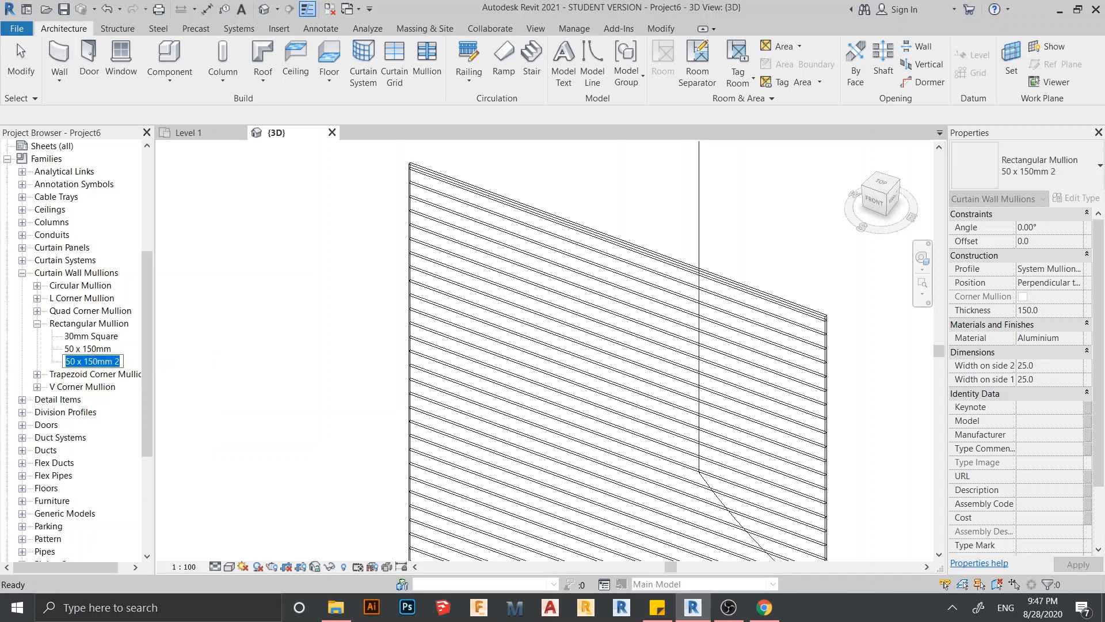
{"action": "type", "text": "5X"}
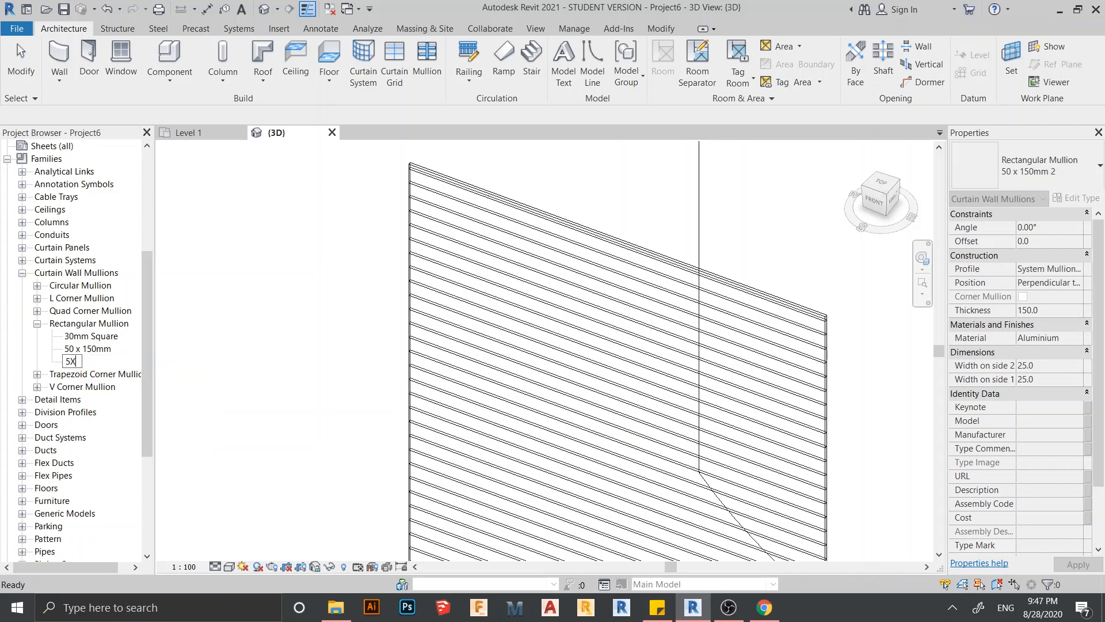
{"action": "type", "text": "5X30 ANGLE"}
{"action": "key", "text": "Return"}
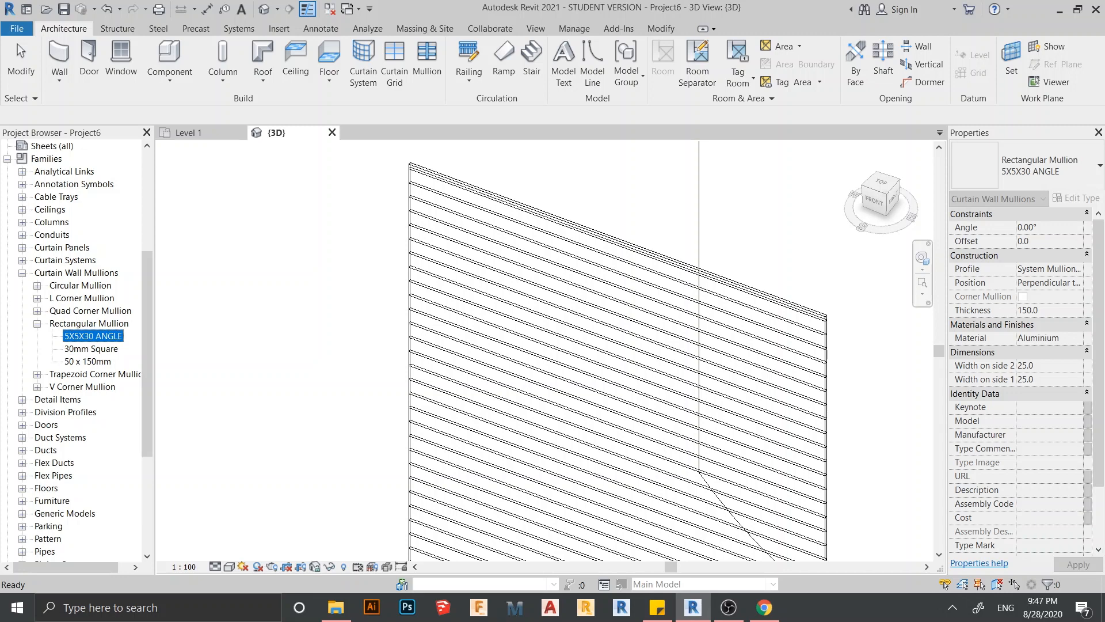
Set the 5X5X30 ANGLE mullion type's angle to 30° and its width on both sides to 5 mm
{"action": "key", "text": "Return"}
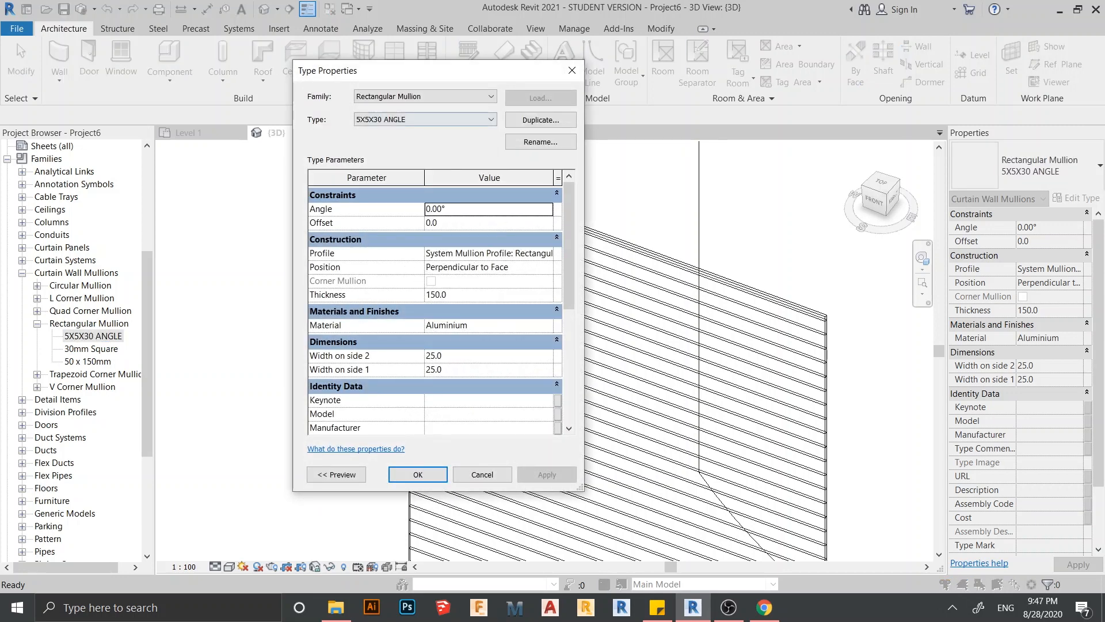
{"action": "left_click_drag", "start_coordinate": [438, 70], "coordinate": [368, 80]}
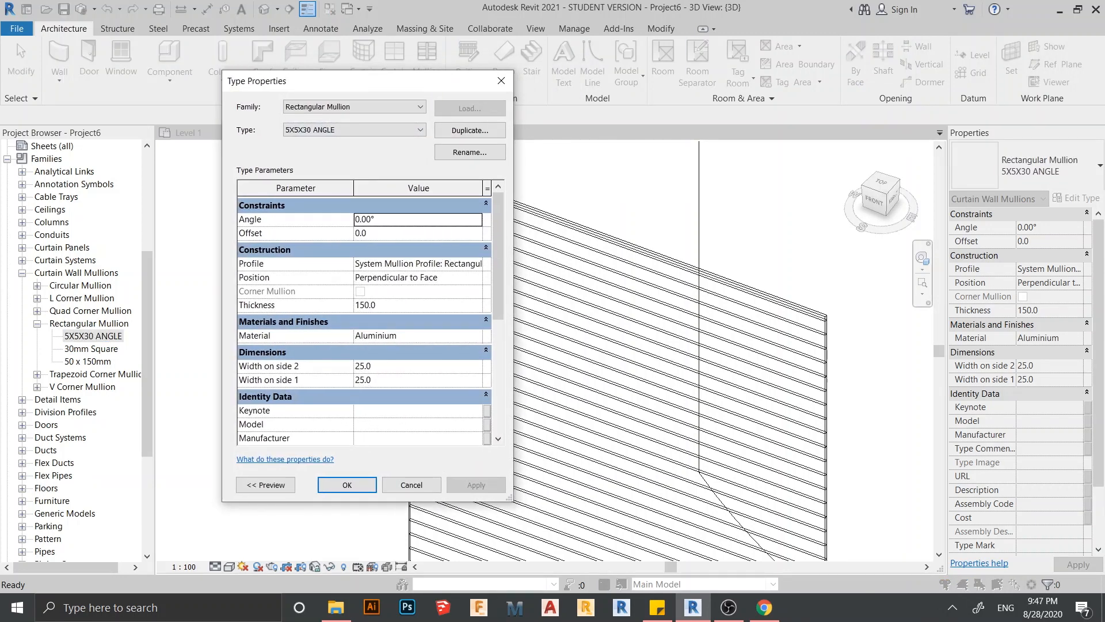
{"action": "left_click", "coordinate": [418, 219]}
{"action": "type", "text": "30"}
{"action": "left_click", "coordinate": [362, 366]}
{"action": "type", "text": "5"}
{"action": "key", "text": "Tab"}
{"action": "type", "text": "5"}
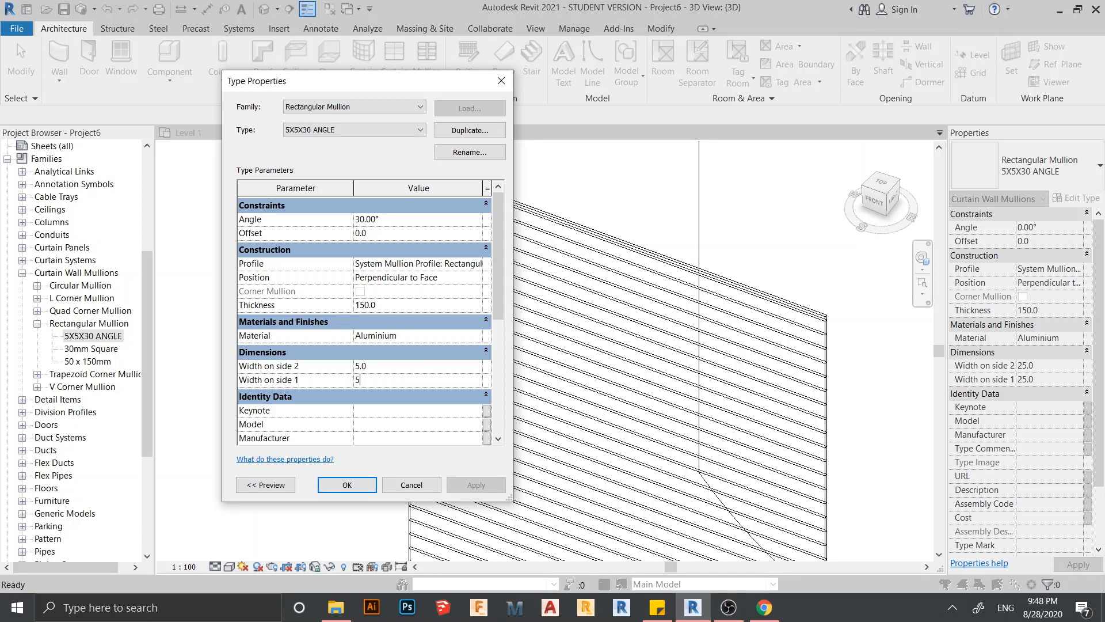
{"action": "key", "text": "Return"}
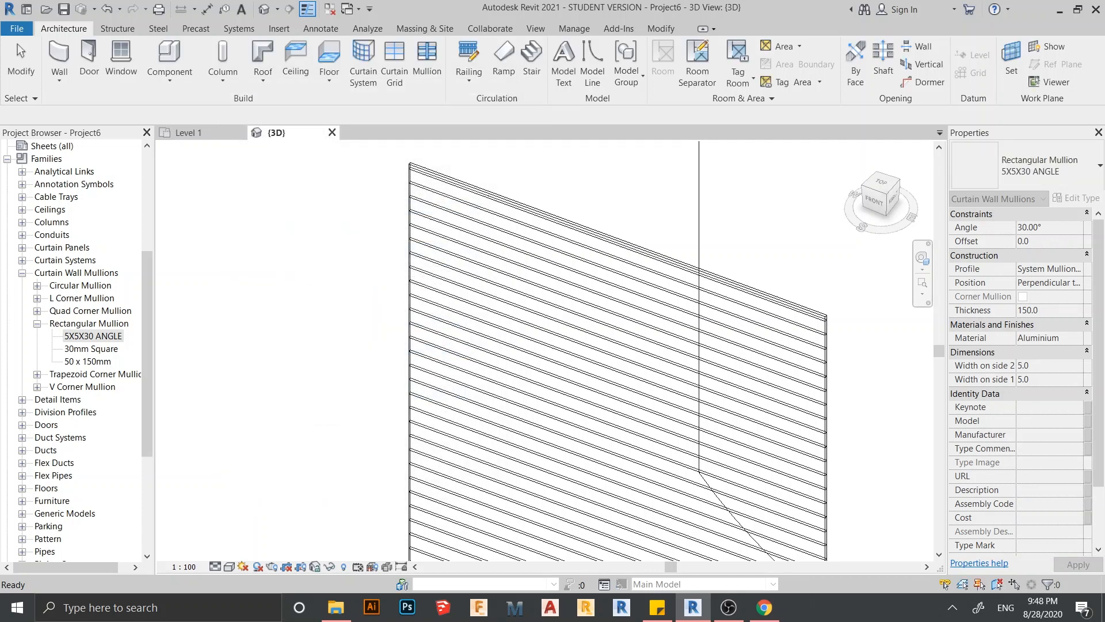
Assign Rectangular Mullion : 5X5X30 ANGLE as the interior horizontal mullion of the Curtain Wall WITH LOUVER WINDOW type
{"action": "scroll", "coordinate": [618, 243], "scroll_direction": "down", "scroll_amount": 3}
{"action": "left_click", "coordinate": [708, 305]}
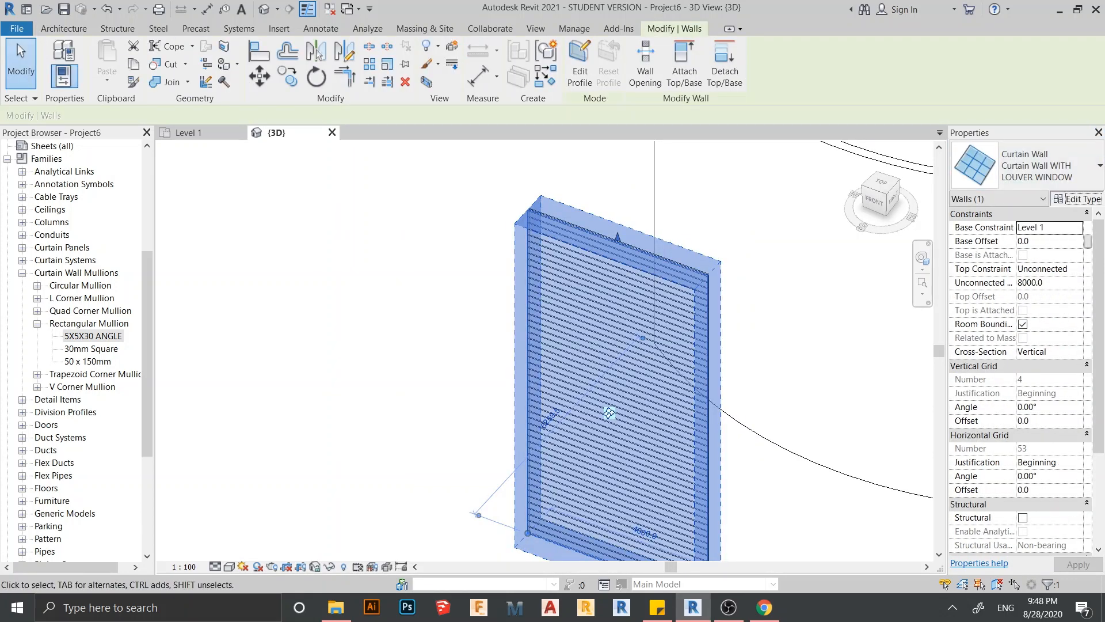
{"action": "left_click", "coordinate": [1077, 199]}
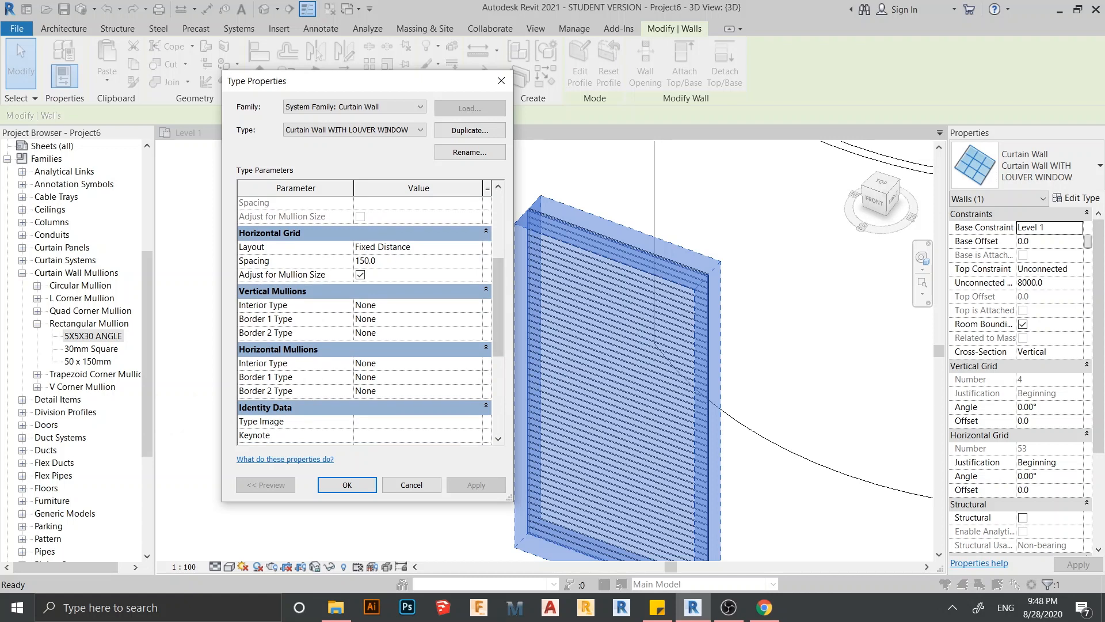
{"action": "left_click", "coordinate": [475, 362]}
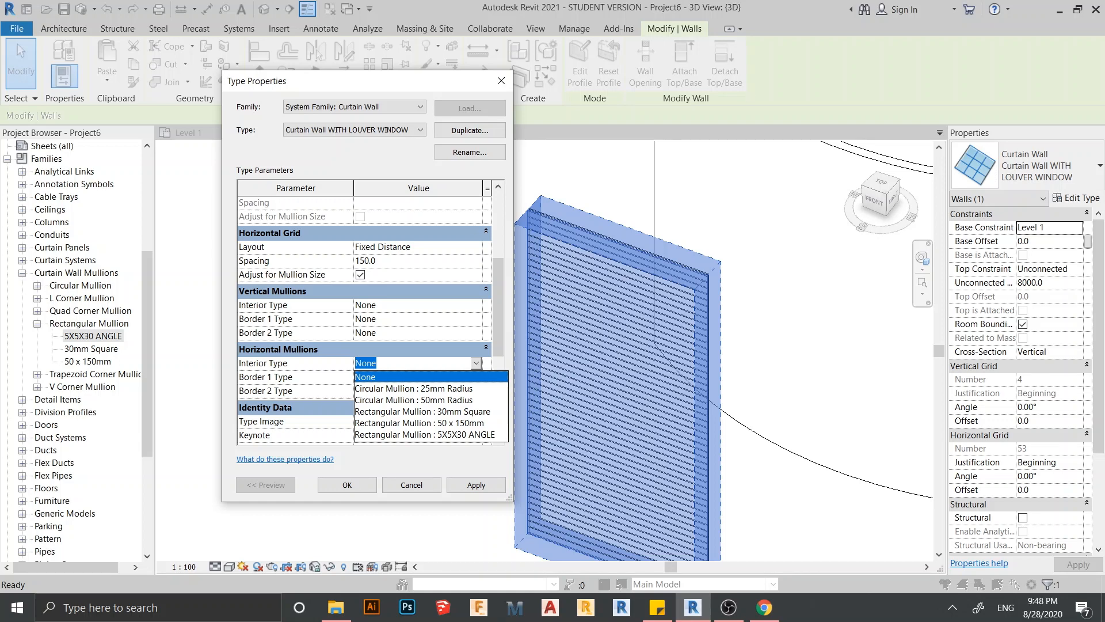
{"action": "left_click", "coordinate": [424, 434]}
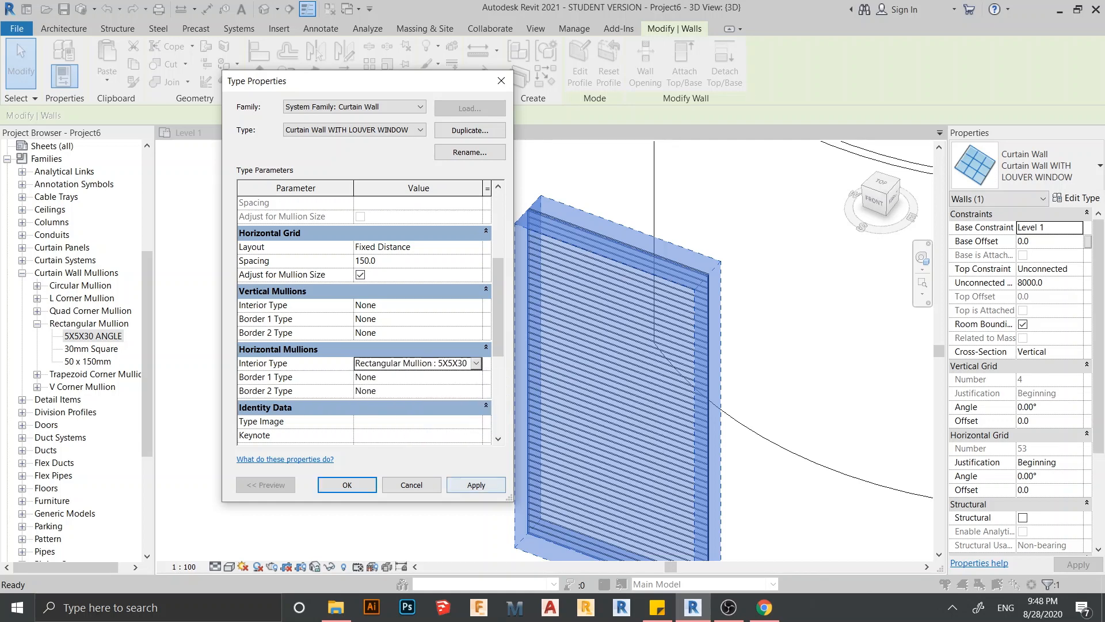
{"action": "left_click", "coordinate": [475, 484]}
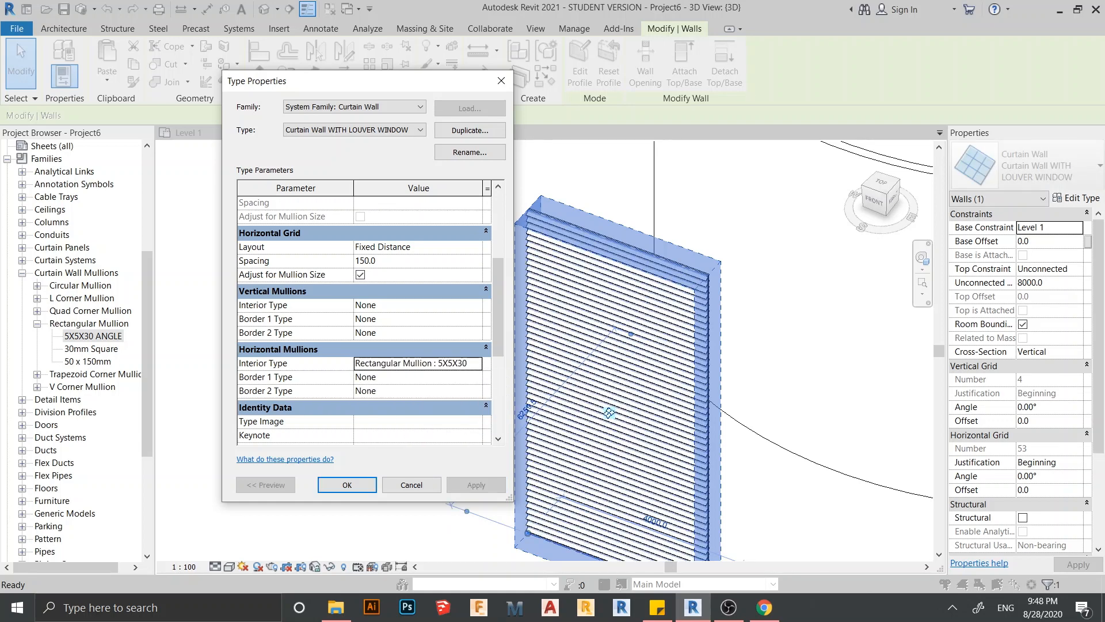
{"action": "left_click", "coordinate": [346, 485]}
{"action": "left_click", "coordinate": [256, 314]}
Examine the angled louver mullions along the straight curtain wall's edge from several viewpoints
{"action": "scroll", "coordinate": [257, 314], "scroll_direction": "down", "scroll_amount": 2}
{"action": "middle_click_drag", "start_coordinate": [541, 323], "coordinate": [495, 345], "text": "shift"}
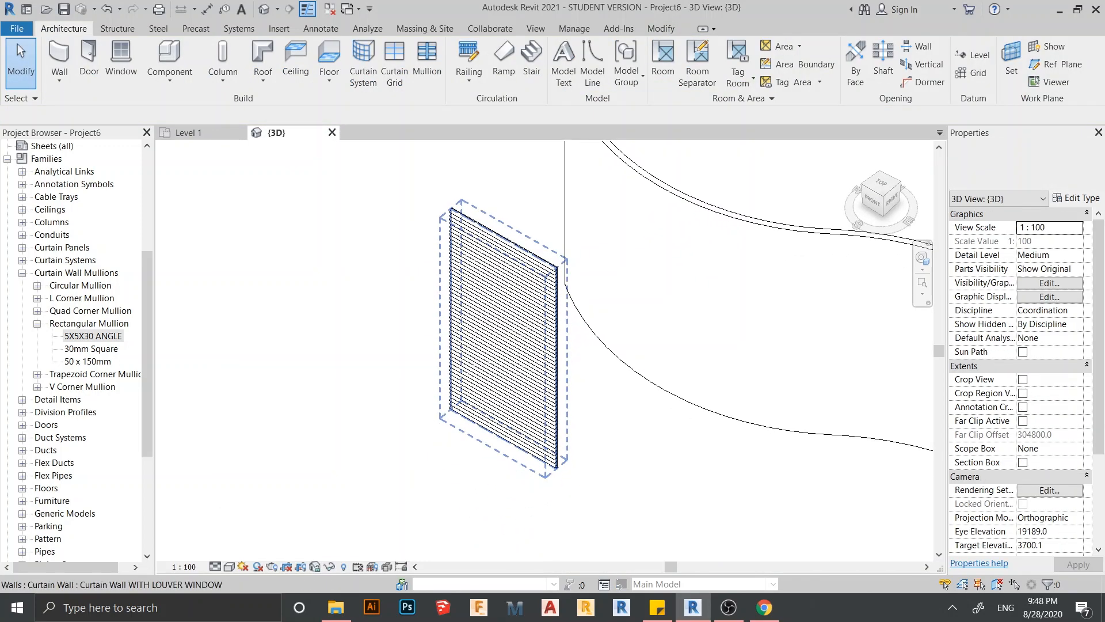
{"action": "scroll", "coordinate": [543, 237], "scroll_direction": "up", "scroll_amount": 4}
{"action": "middle_click_drag", "start_coordinate": [543, 264], "coordinate": [443, 259]}
{"action": "middle_click_drag", "start_coordinate": [444, 259], "coordinate": [446, 305]}
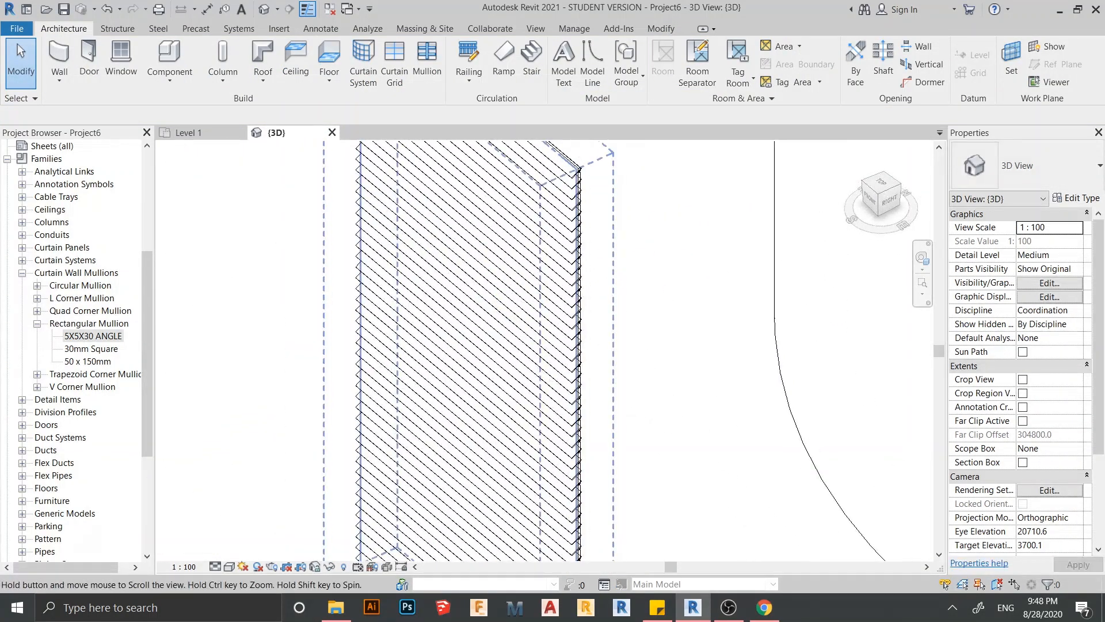
{"action": "scroll", "coordinate": [576, 287], "scroll_direction": "up", "scroll_amount": 5}
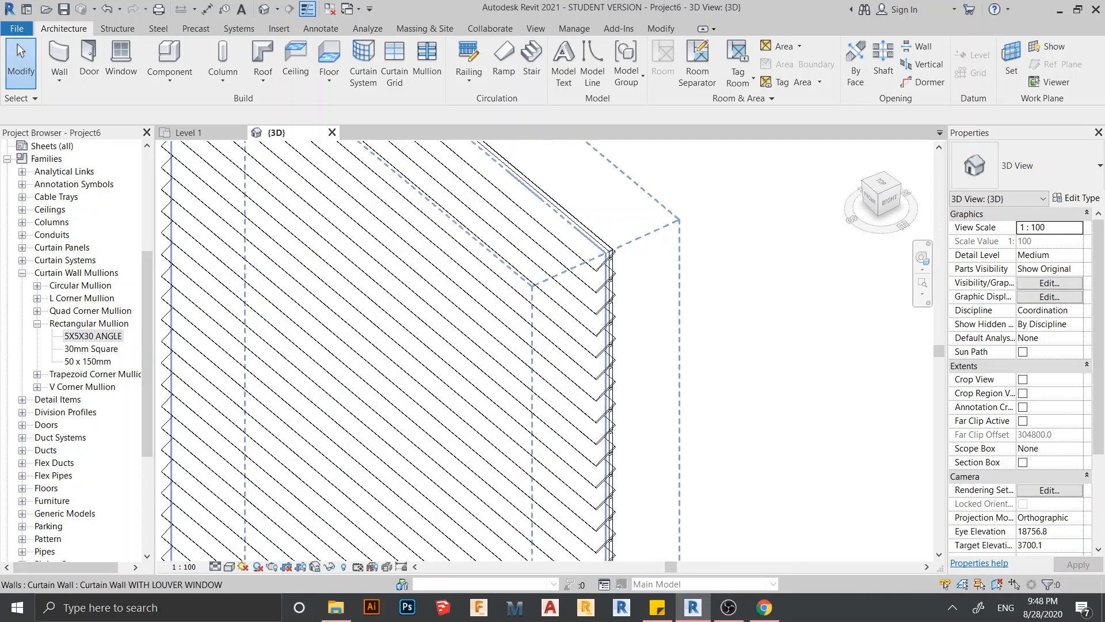
{"action": "scroll", "coordinate": [541, 262], "scroll_direction": "down", "scroll_amount": 6}
{"action": "middle_click_drag", "start_coordinate": [386, 232], "coordinate": [421, 248], "text": "shift"}
{"action": "scroll", "coordinate": [492, 401], "scroll_direction": "down", "scroll_amount": 2}
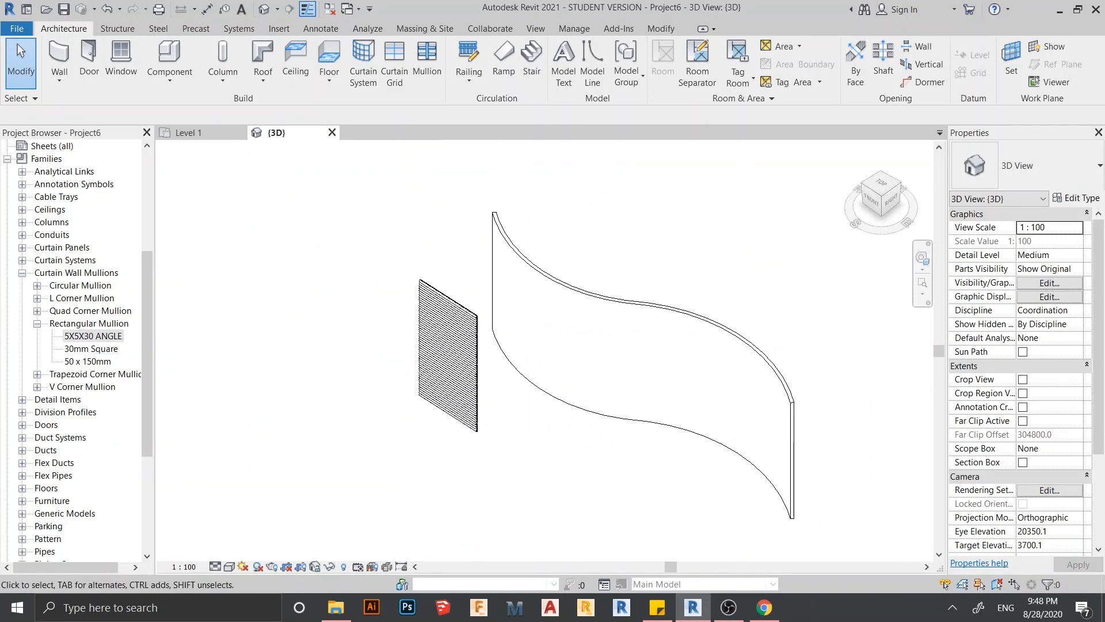
Select the chain of two curved walls and change their type to Curtain Wall Storefront
{"action": "middle_click_drag", "start_coordinate": [492, 402], "coordinate": [544, 418], "text": "shift"}
{"action": "key", "text": "Tab"}
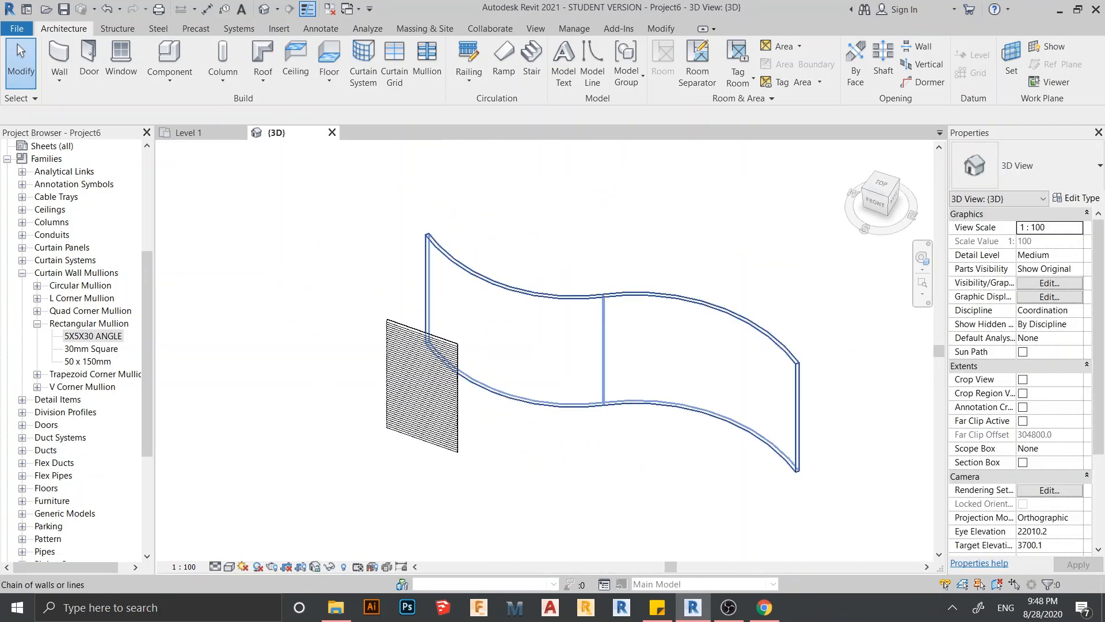
{"action": "left_click", "coordinate": [544, 402]}
{"action": "left_click", "coordinate": [1025, 165]}
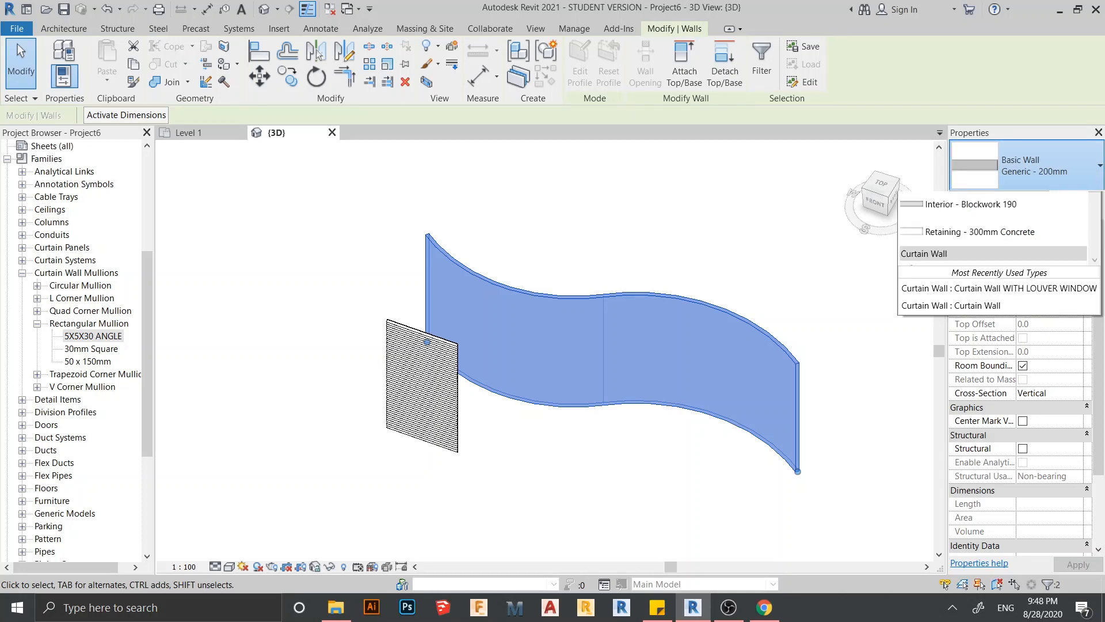
{"action": "scroll", "coordinate": [993, 304], "scroll_direction": "down", "scroll_amount": 5}
{"action": "left_click", "coordinate": [993, 469]}
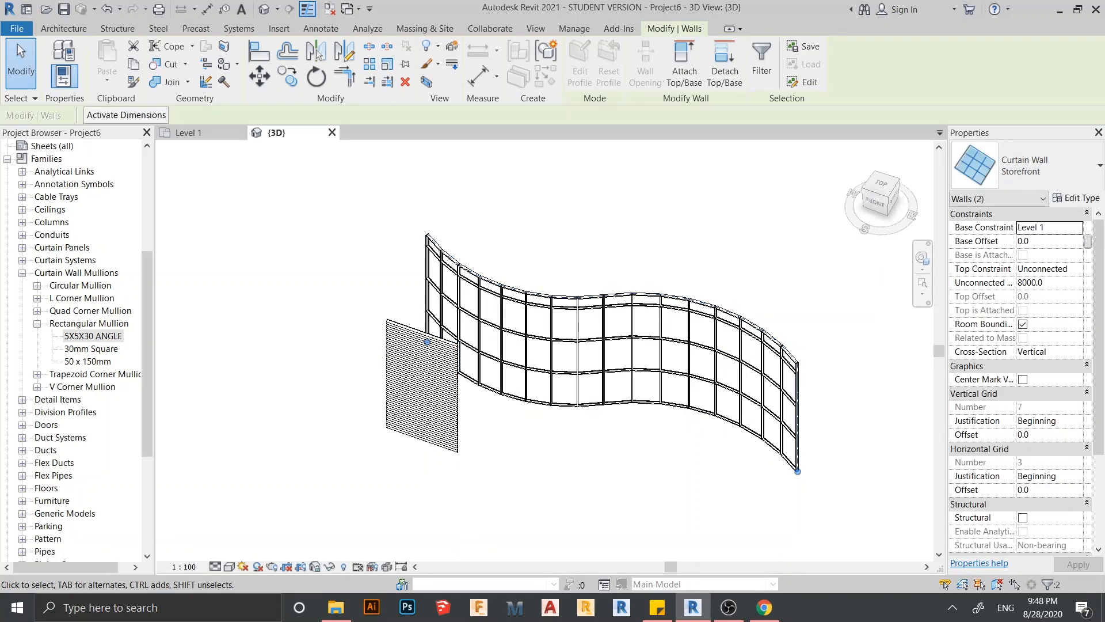
Delete the short straight louver curtain wall
{"action": "key", "text": "Escape"}
{"action": "left_click", "coordinate": [458, 452]}
{"action": "key", "text": "Delete"}
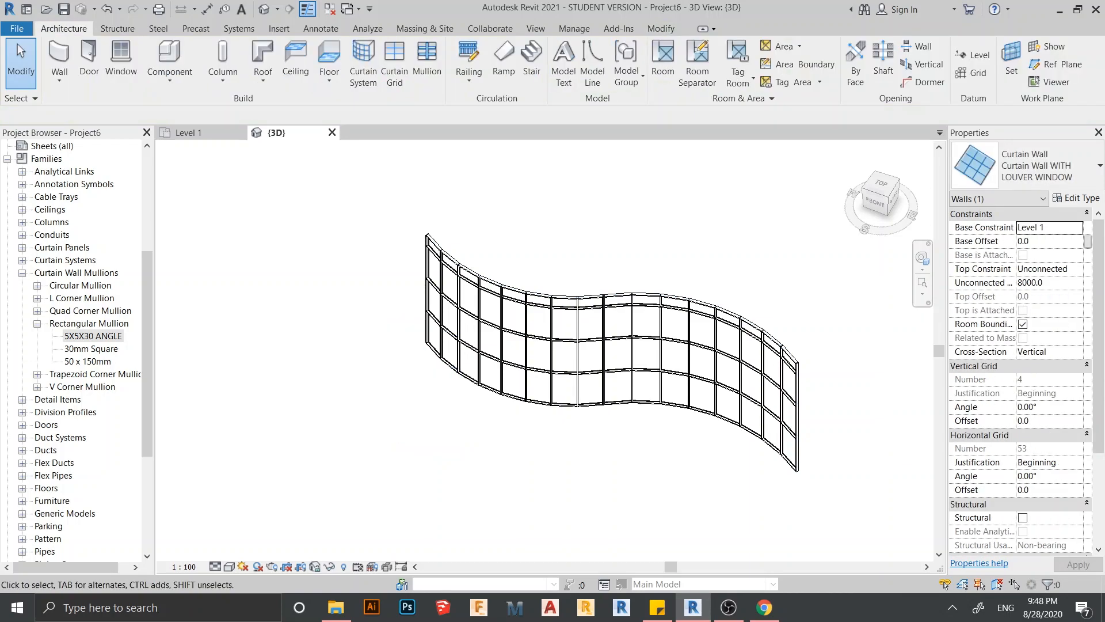
Select one glazed system panel in the bottom row of the curved storefront wall
{"action": "scroll", "coordinate": [608, 349], "scroll_direction": "up", "scroll_amount": 2}
{"action": "middle_click_drag", "start_coordinate": [607, 350], "coordinate": [633, 349], "text": "shift"}
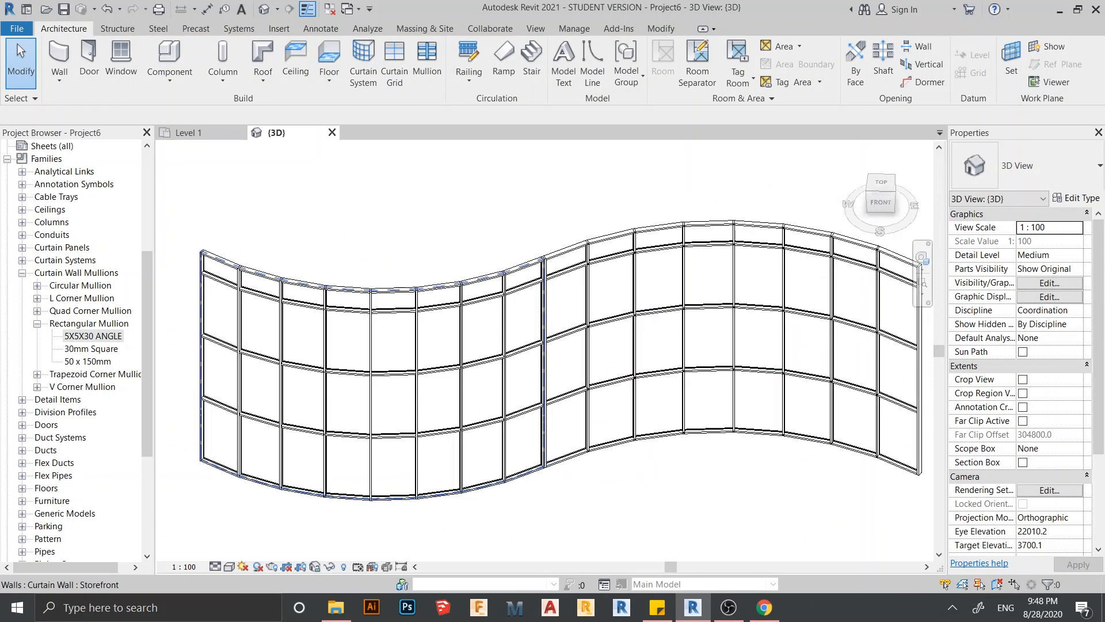
{"action": "middle_click_drag", "start_coordinate": [461, 432], "coordinate": [610, 477], "text": "shift"}
{"action": "scroll", "coordinate": [463, 417], "scroll_direction": "up", "scroll_amount": 2}
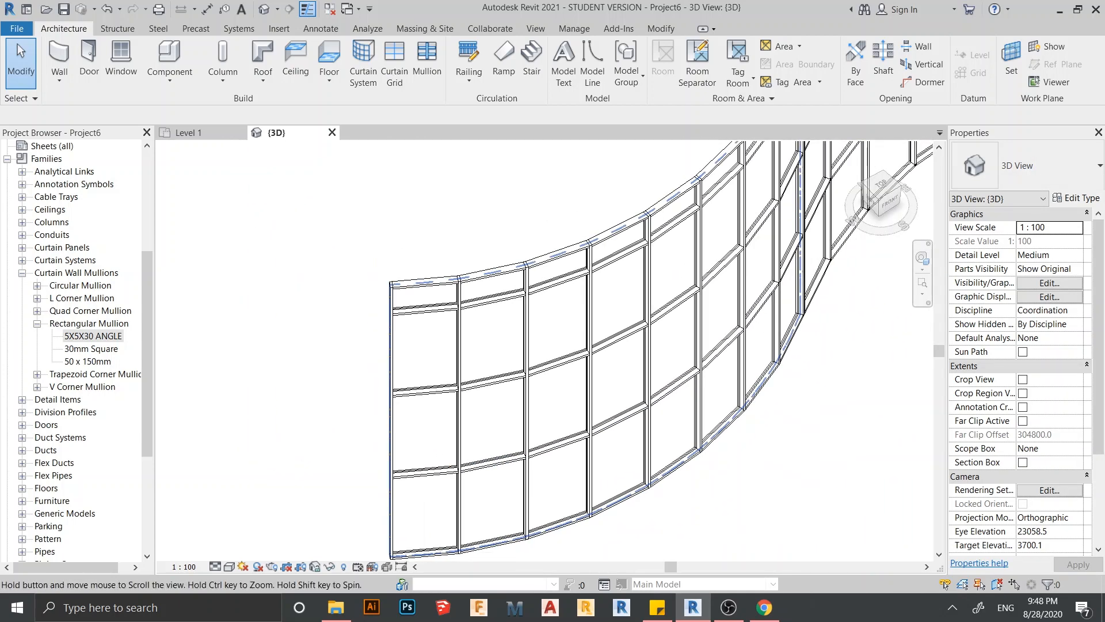
{"action": "scroll", "coordinate": [457, 355], "scroll_direction": "up", "scroll_amount": 4}
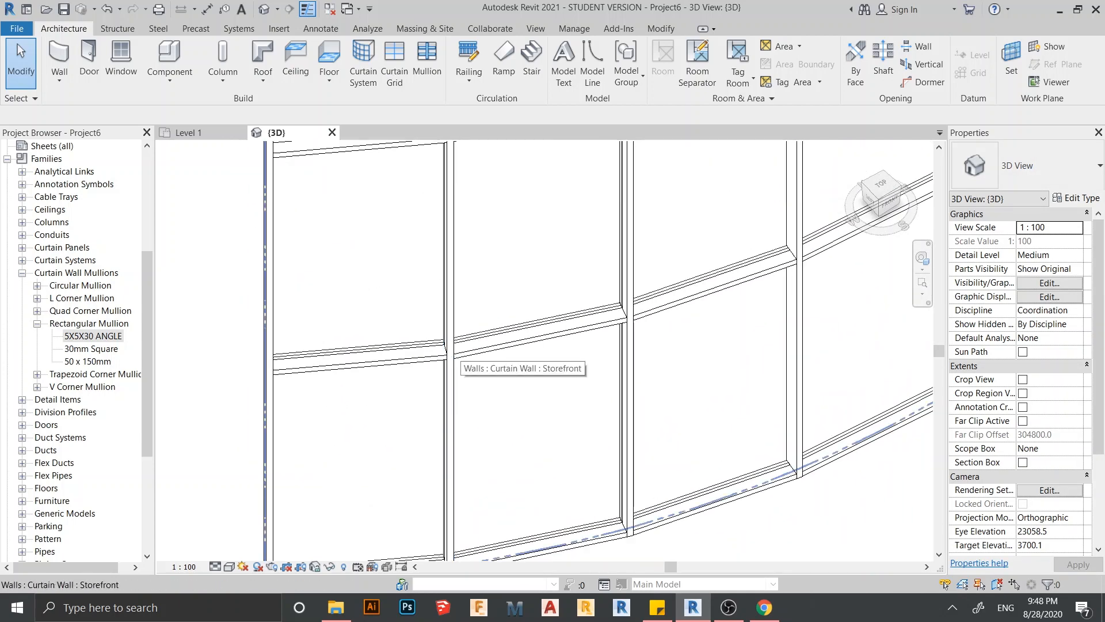
{"action": "key", "text": "Tab"}
{"action": "key", "text": "Tab"}
{"action": "key", "text": "Tab"}
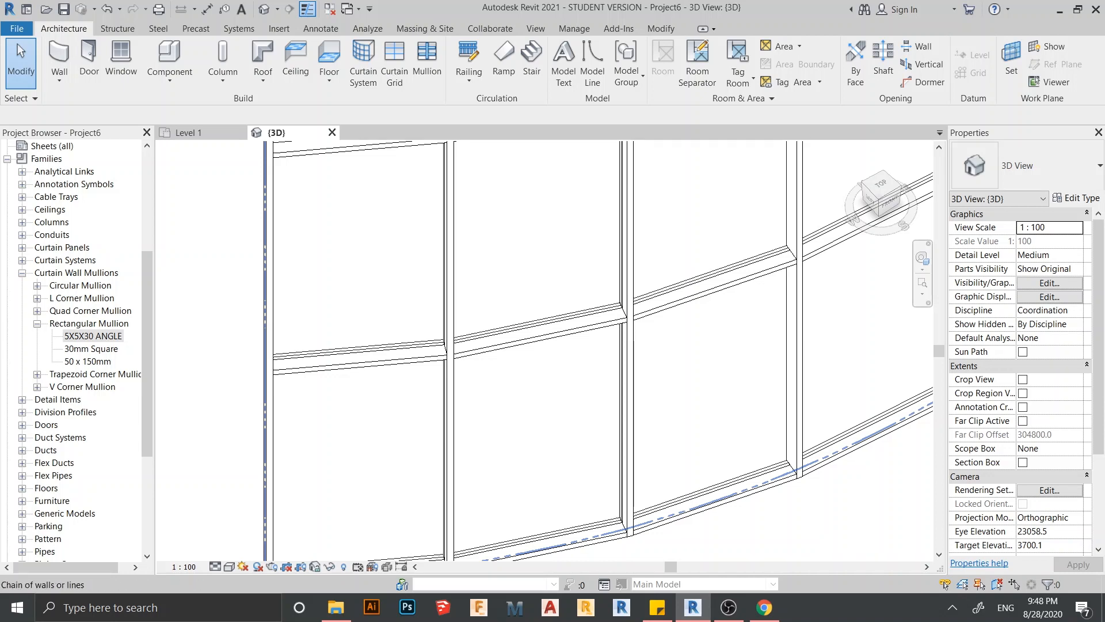
{"action": "key", "text": "Tab"}
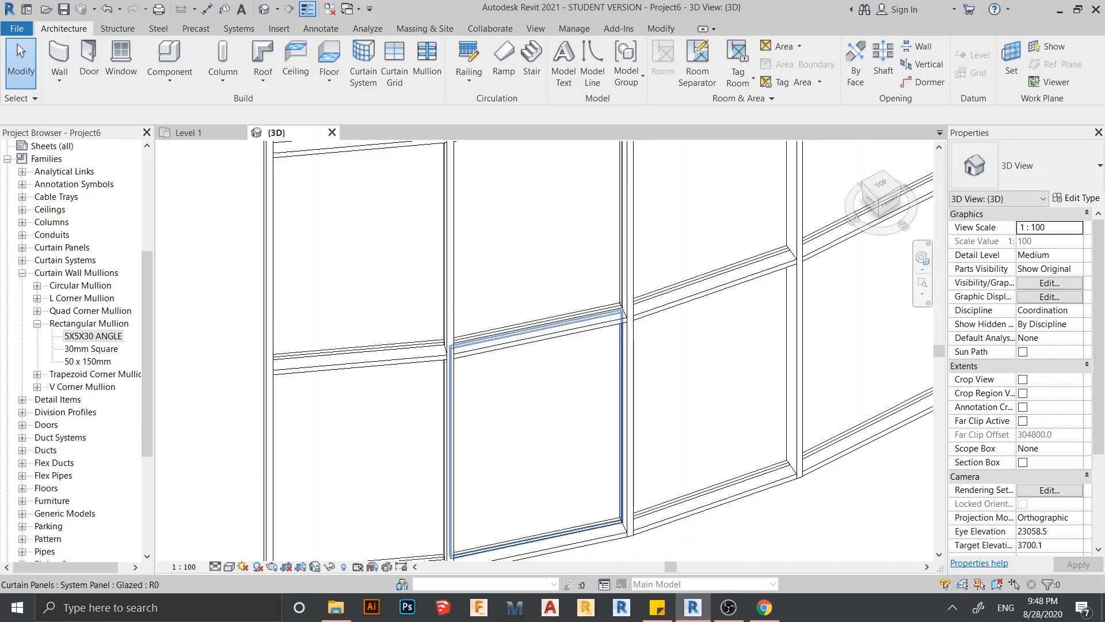
{"action": "left_click", "coordinate": [566, 402]}
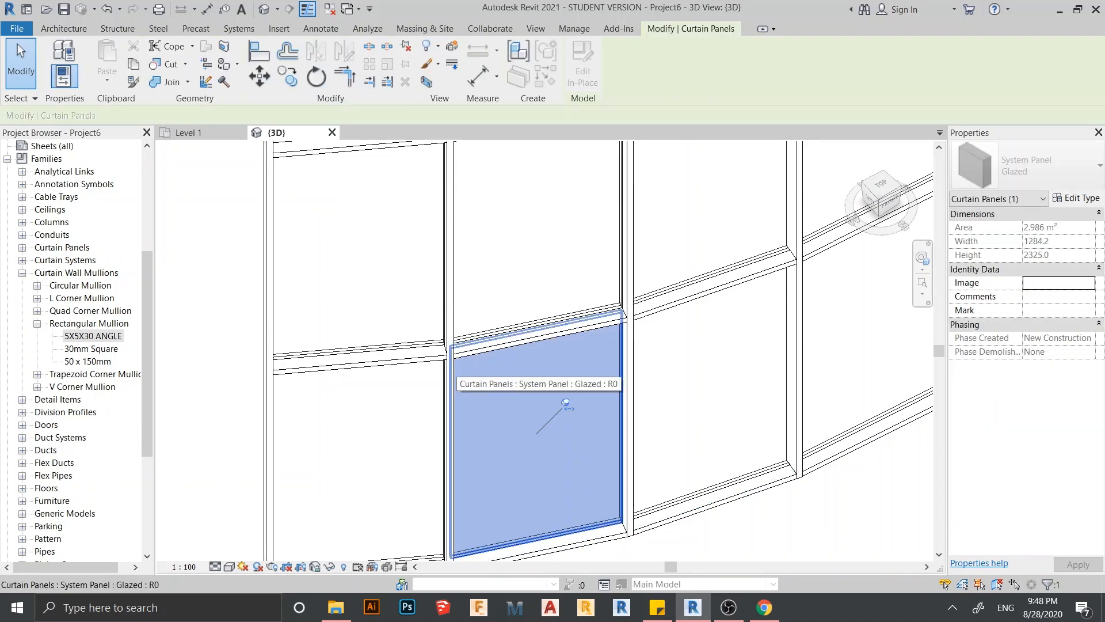
Extend the selection to all instances of the glazed system panel in the entire project
{"action": "scroll", "coordinate": [565, 403], "scroll_direction": "down", "scroll_amount": 2}
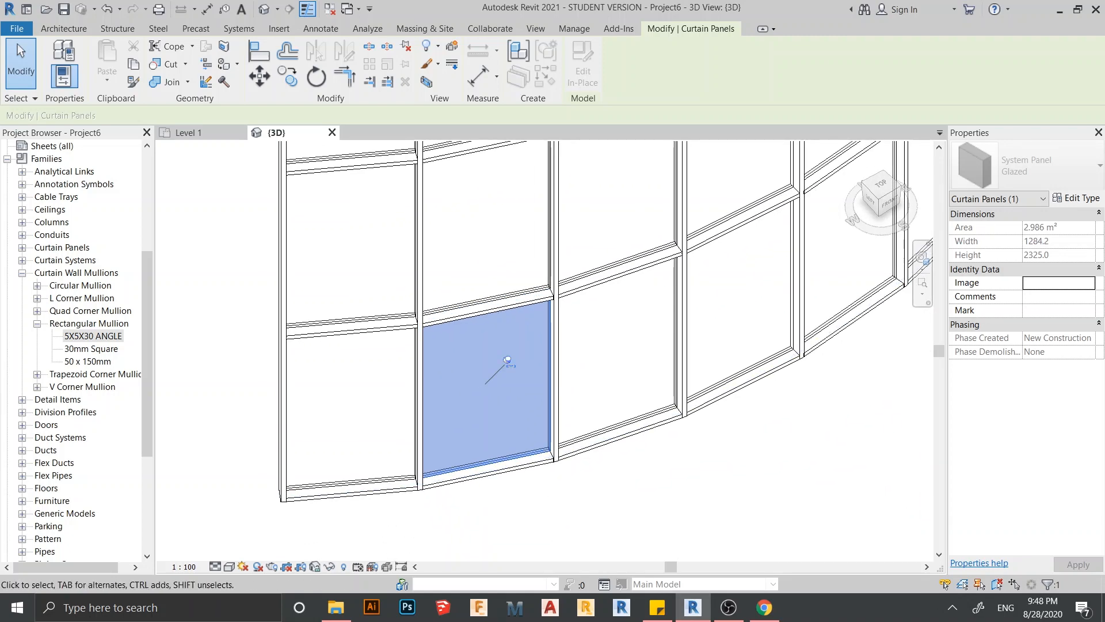
{"action": "right_click", "coordinate": [507, 359]}
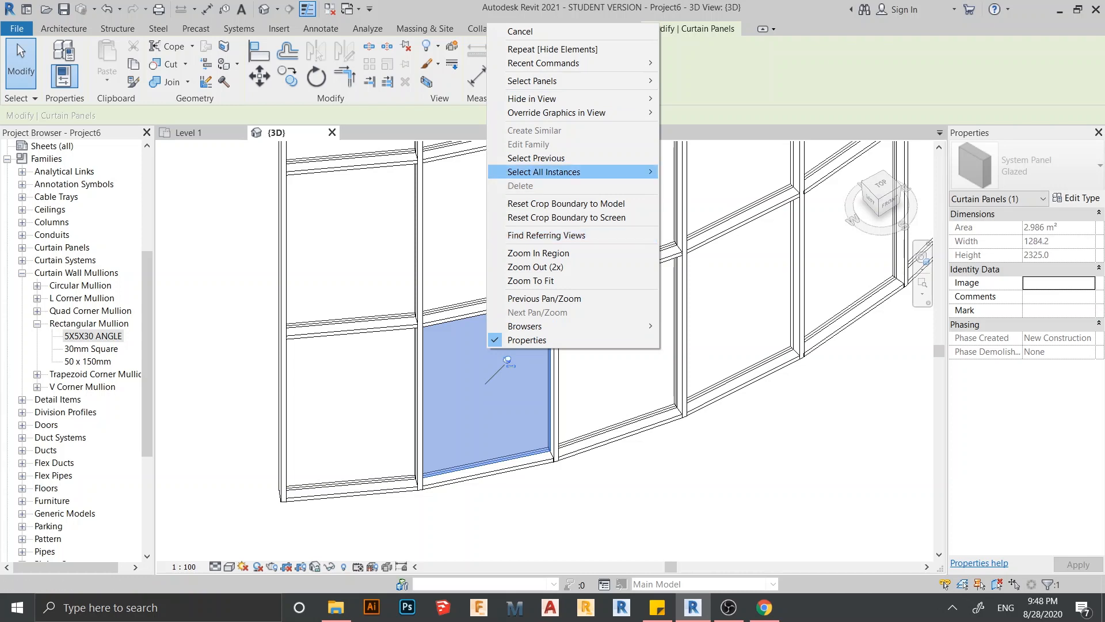
{"action": "mouse_move", "coordinate": [543, 172]}
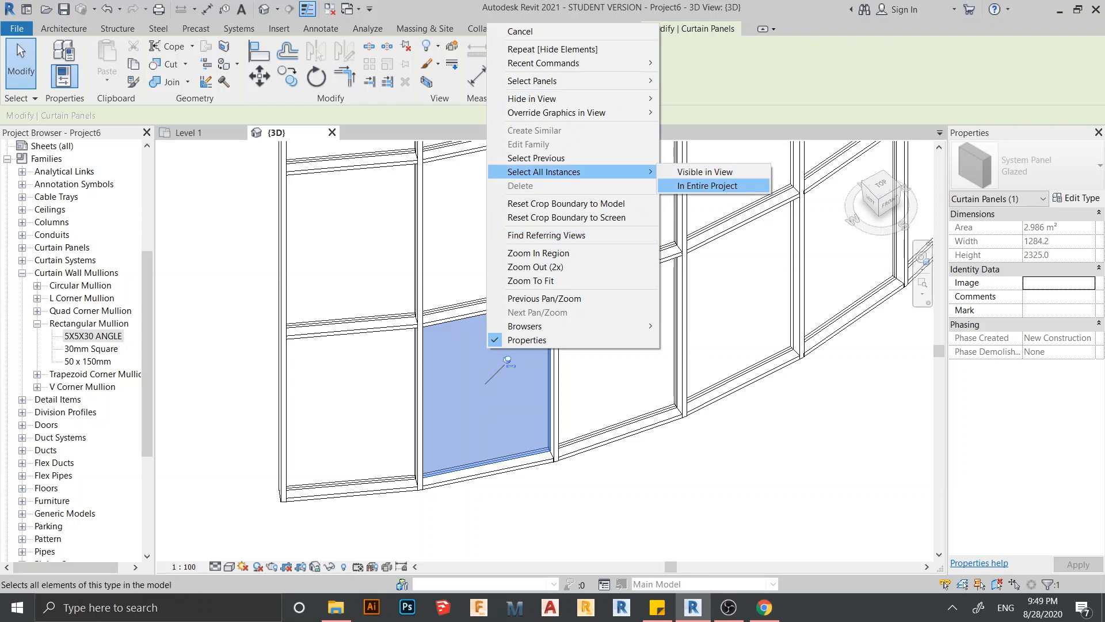
{"action": "left_click", "coordinate": [707, 185]}
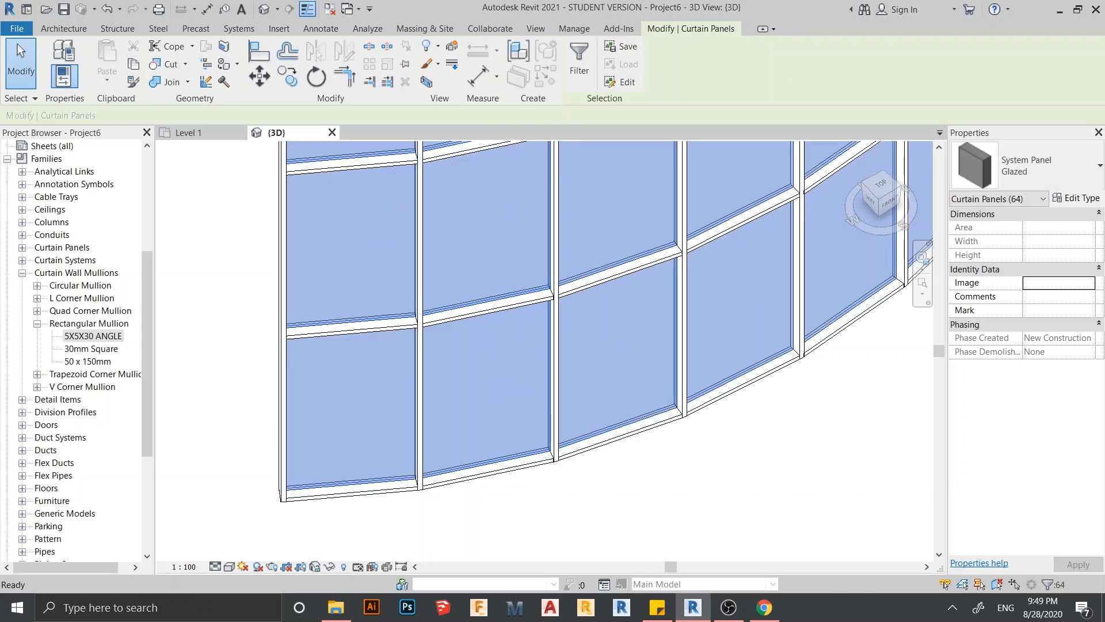
Change the type of all selected glazed panels to Curtain Wall WITH LOUVER WINDOW
{"action": "left_click", "coordinate": [1025, 167]}
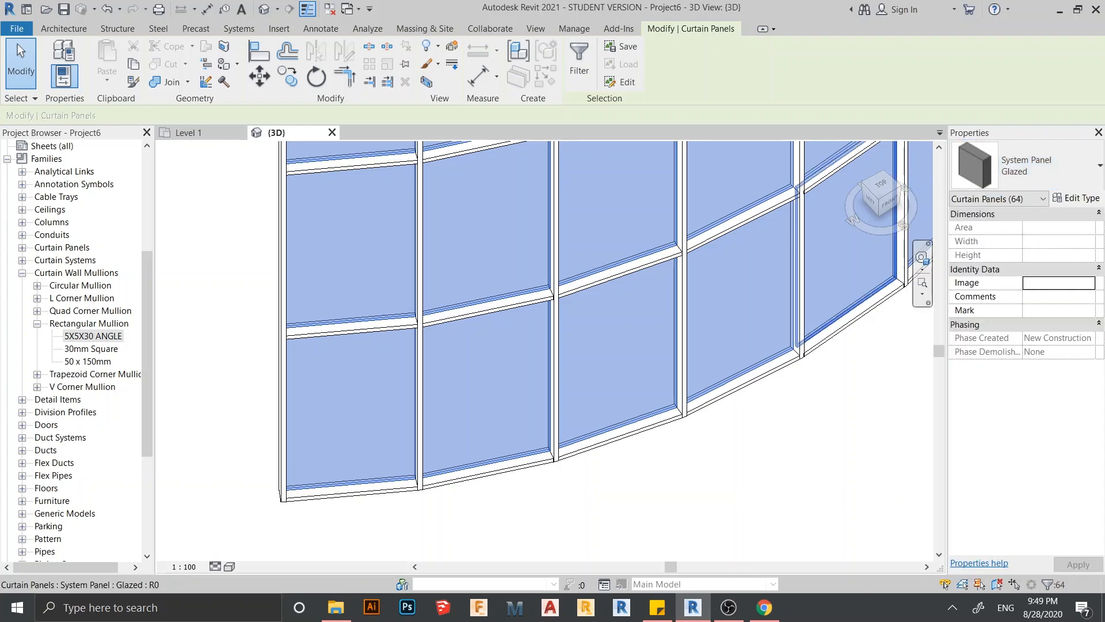
{"action": "scroll", "coordinate": [833, 325], "scroll_direction": "down", "scroll_amount": 2}
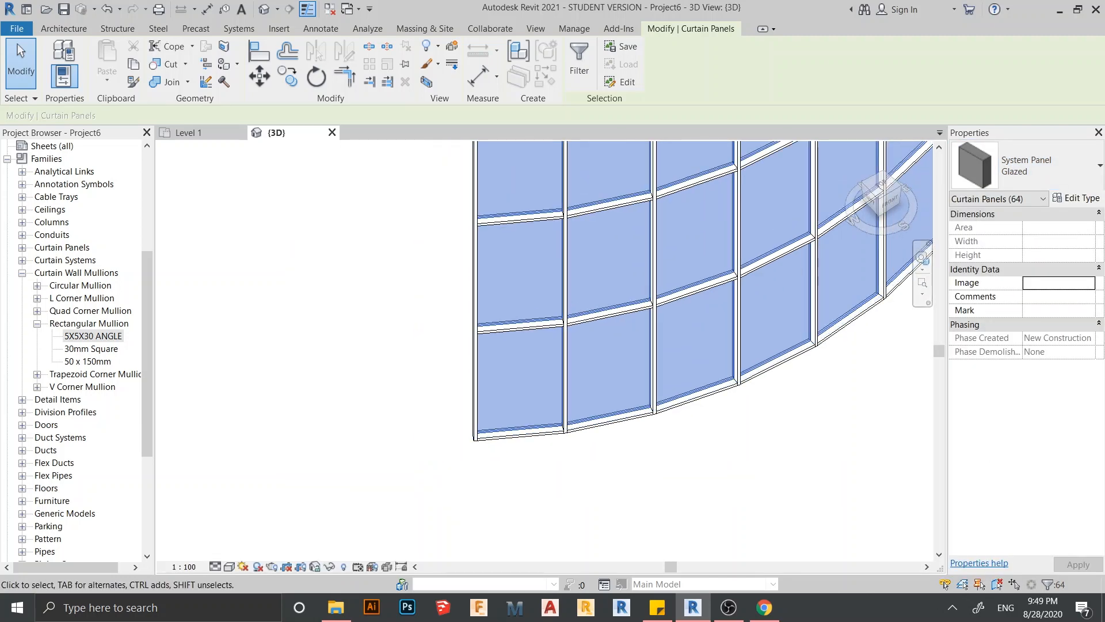
{"action": "middle_click_drag", "start_coordinate": [837, 355], "coordinate": [638, 447]}
{"action": "scroll", "coordinate": [638, 447], "scroll_direction": "down", "scroll_amount": 2}
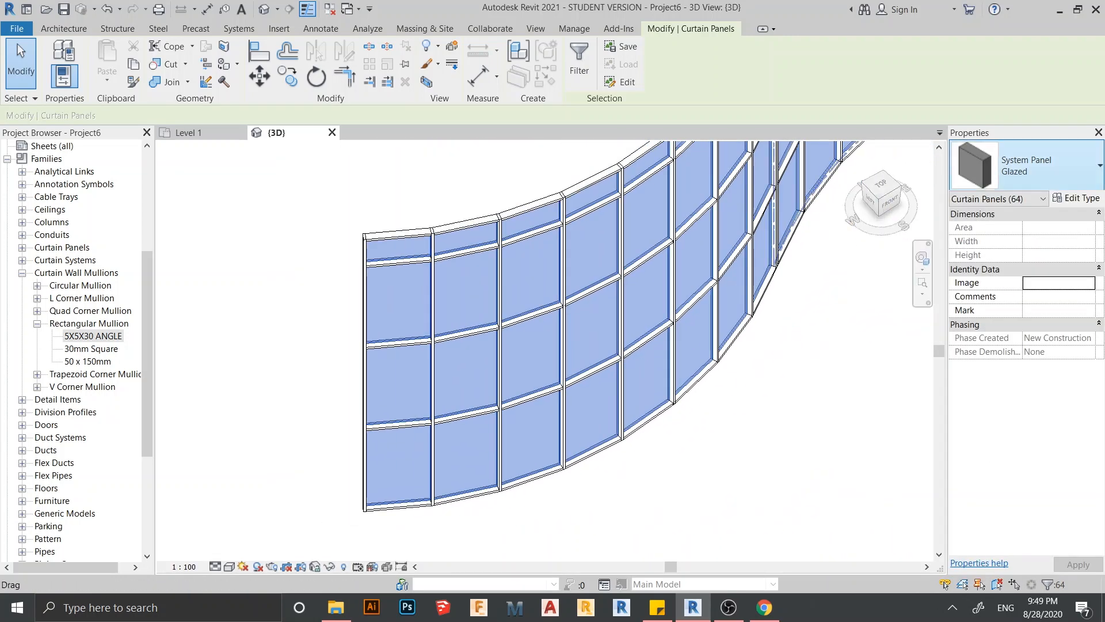
{"action": "left_click", "coordinate": [1024, 167]}
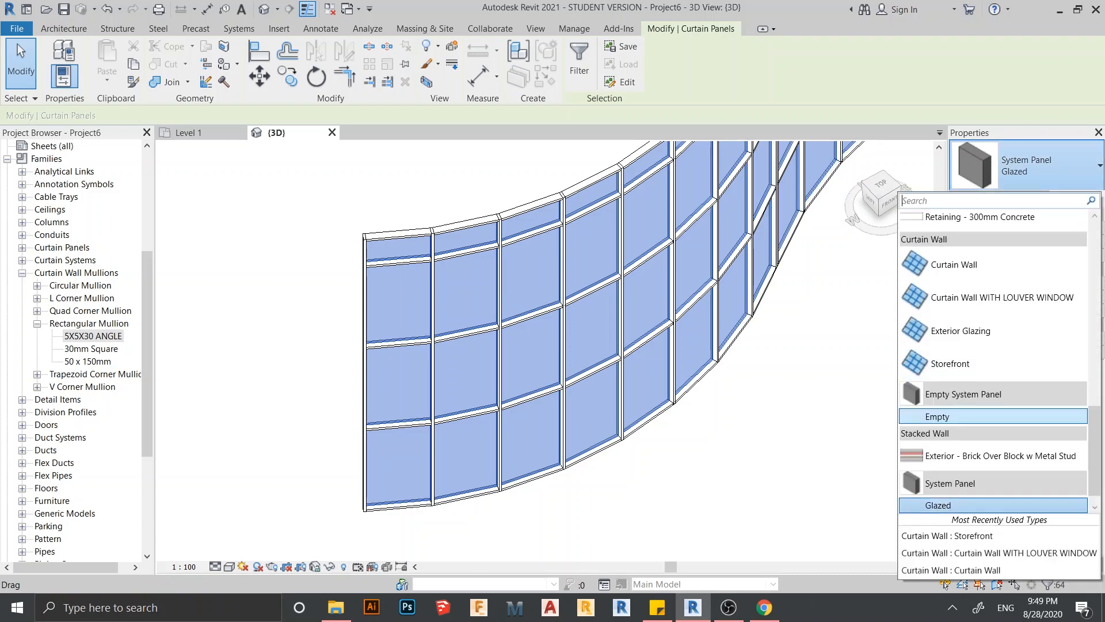
{"action": "key", "text": "Up"}
{"action": "key", "text": "Up"}
{"action": "key", "text": "Up"}
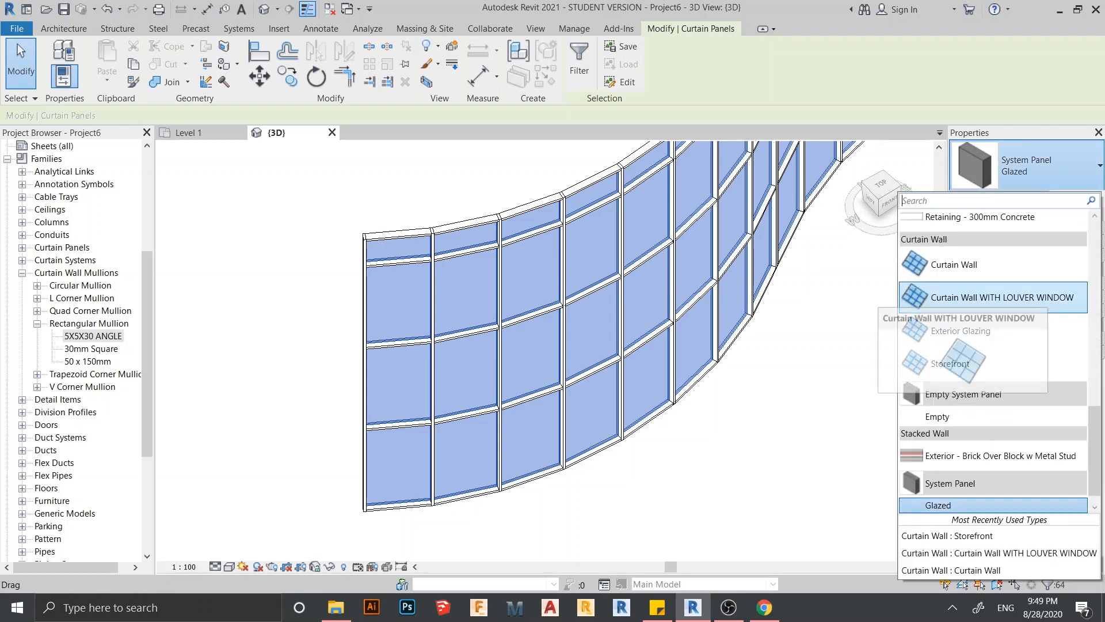
{"action": "left_click", "coordinate": [993, 297]}
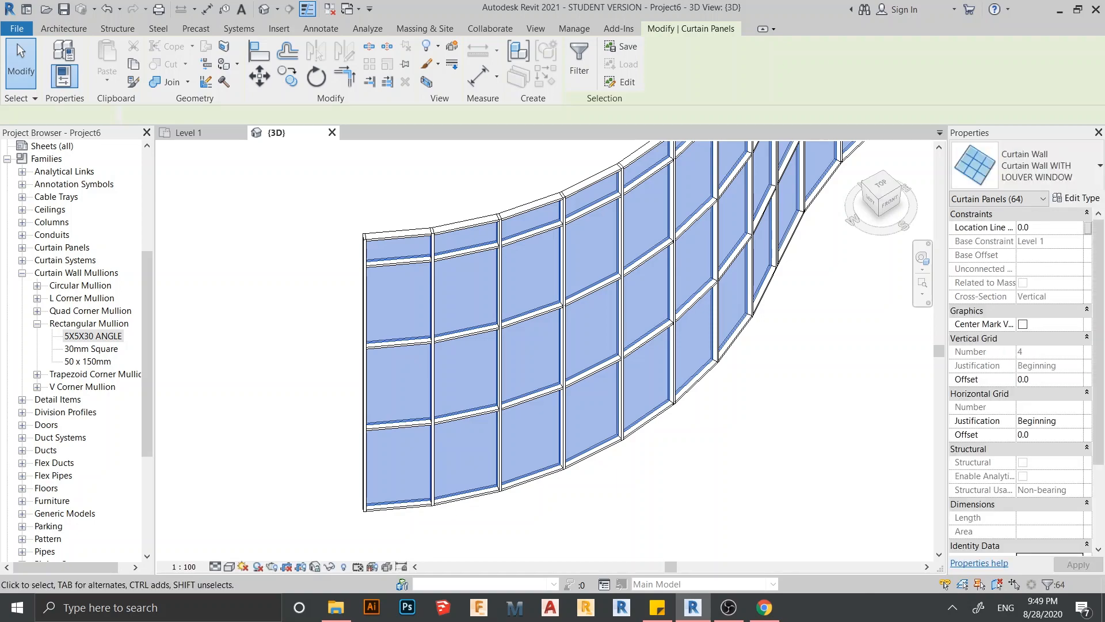
Set the visual style of the 3D view showing the louvered curved walls to Realistic
{"action": "scroll", "coordinate": [547, 346], "scroll_direction": "up", "scroll_amount": 5}
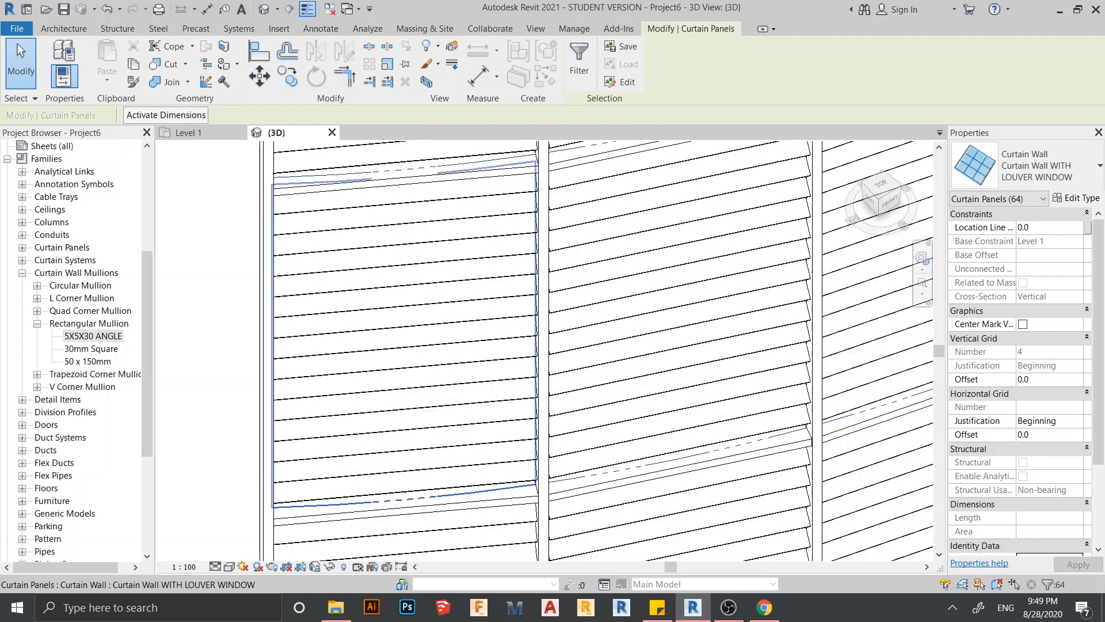
{"action": "scroll", "coordinate": [547, 345], "scroll_direction": "down", "scroll_amount": 3}
{"action": "scroll", "coordinate": [575, 345], "scroll_direction": "down", "scroll_amount": 5}
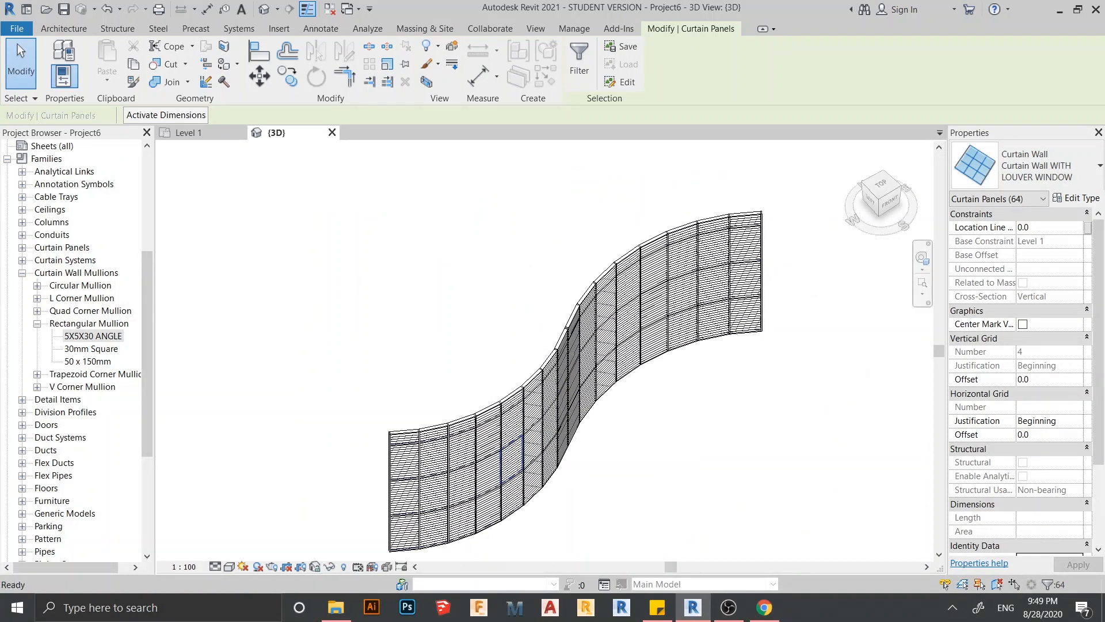
{"action": "left_click", "coordinate": [229, 567]}
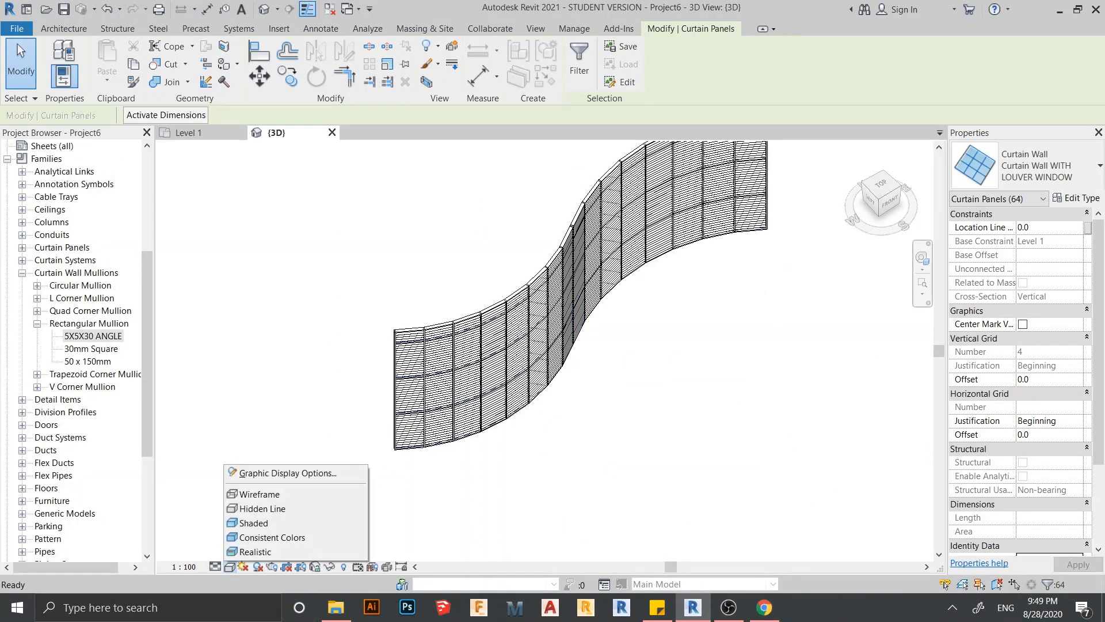
{"action": "left_click", "coordinate": [255, 551]}
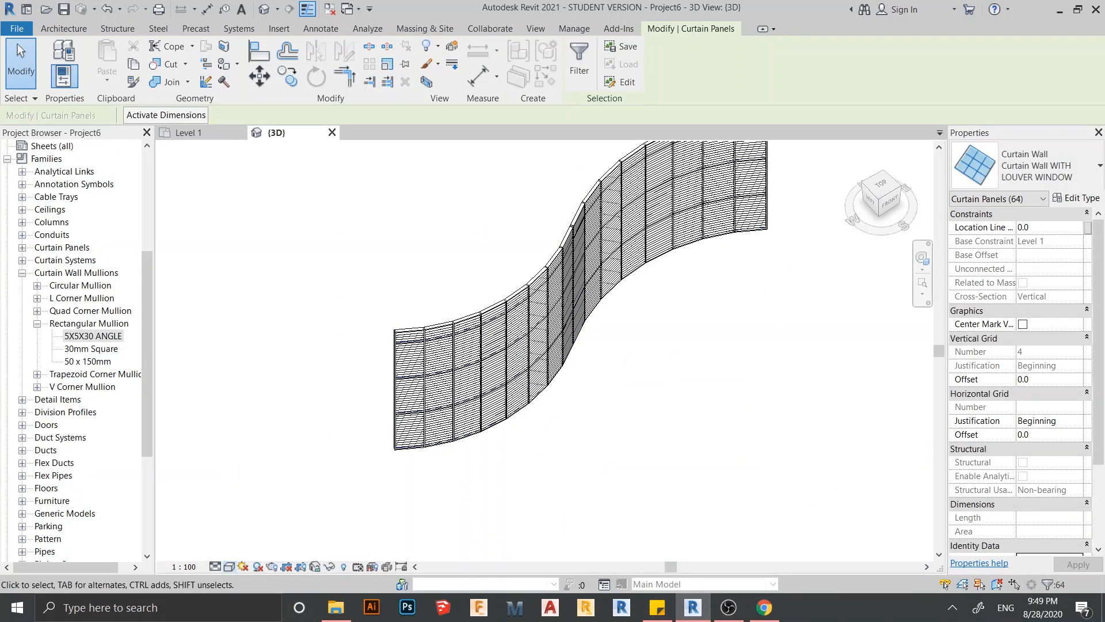
Examine the louver panels of the curved walls up close, from the lower rows to the top edge
{"action": "scroll", "coordinate": [495, 345], "scroll_direction": "up", "scroll_amount": 5}
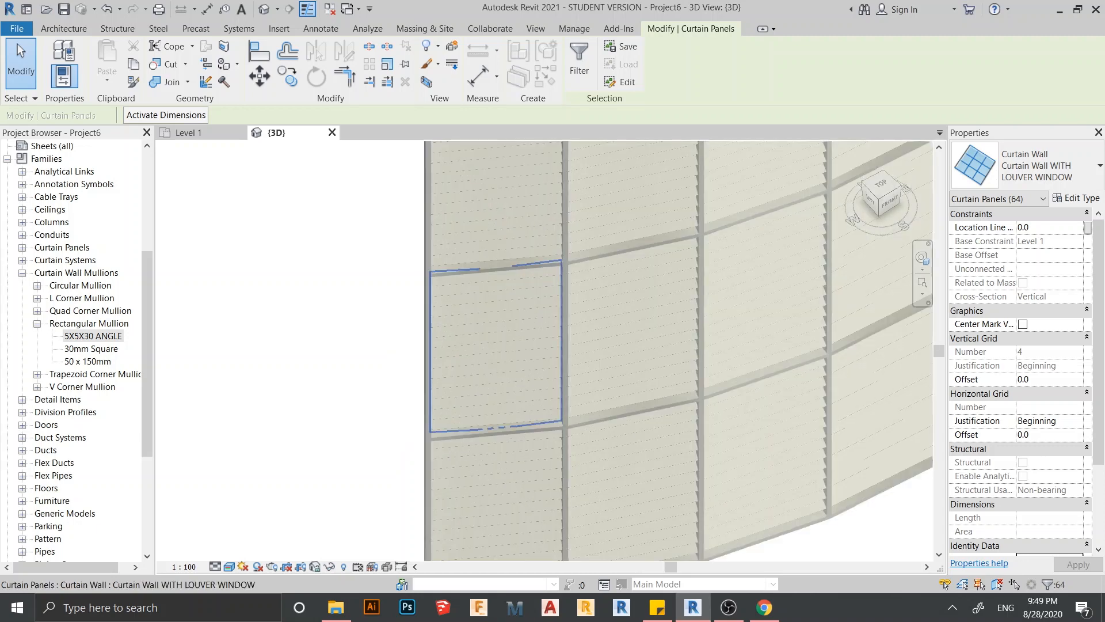
{"action": "scroll", "coordinate": [483, 262], "scroll_direction": "up", "scroll_amount": 3}
{"action": "scroll", "coordinate": [482, 262], "scroll_direction": "down", "scroll_amount": 2}
{"action": "middle_click_drag", "start_coordinate": [483, 262], "coordinate": [446, 201]}
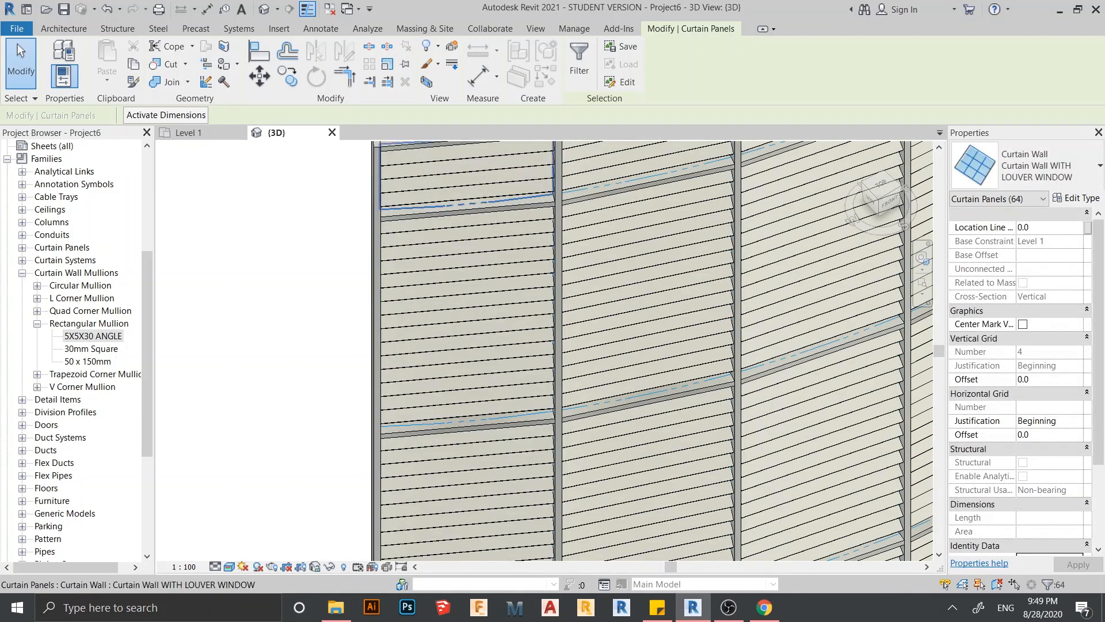
{"action": "middle_click_drag", "start_coordinate": [495, 230], "coordinate": [448, 327]}
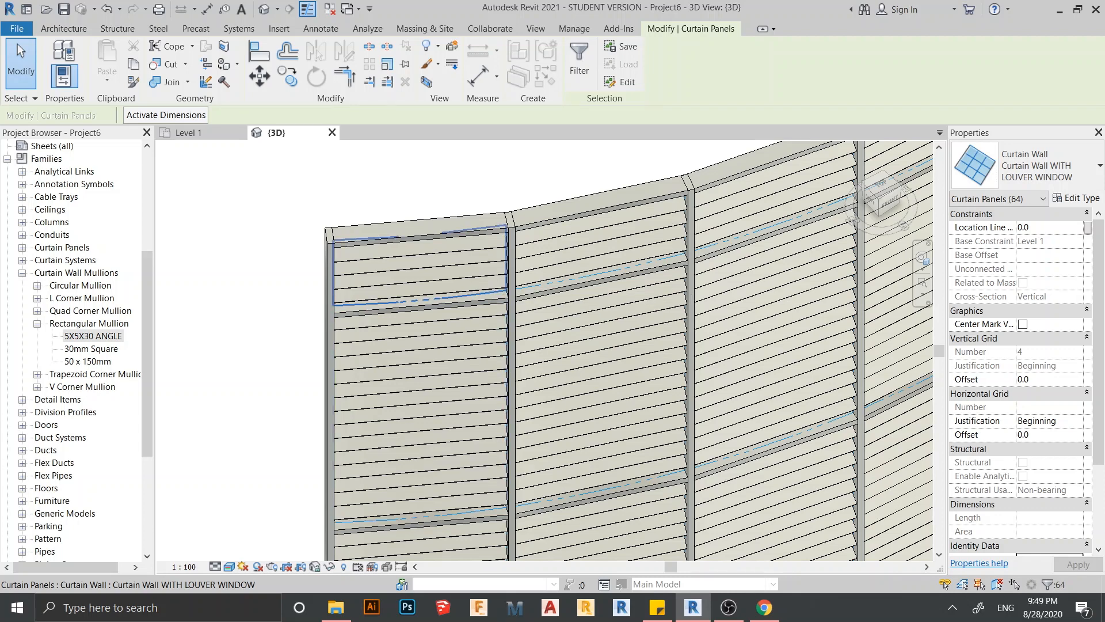
{"action": "scroll", "coordinate": [576, 461], "scroll_direction": "down", "scroll_amount": 1}
{"action": "middle_click_drag", "start_coordinate": [575, 506], "coordinate": [419, 306]}
{"action": "scroll", "coordinate": [420, 306], "scroll_direction": "down", "scroll_amount": 5}
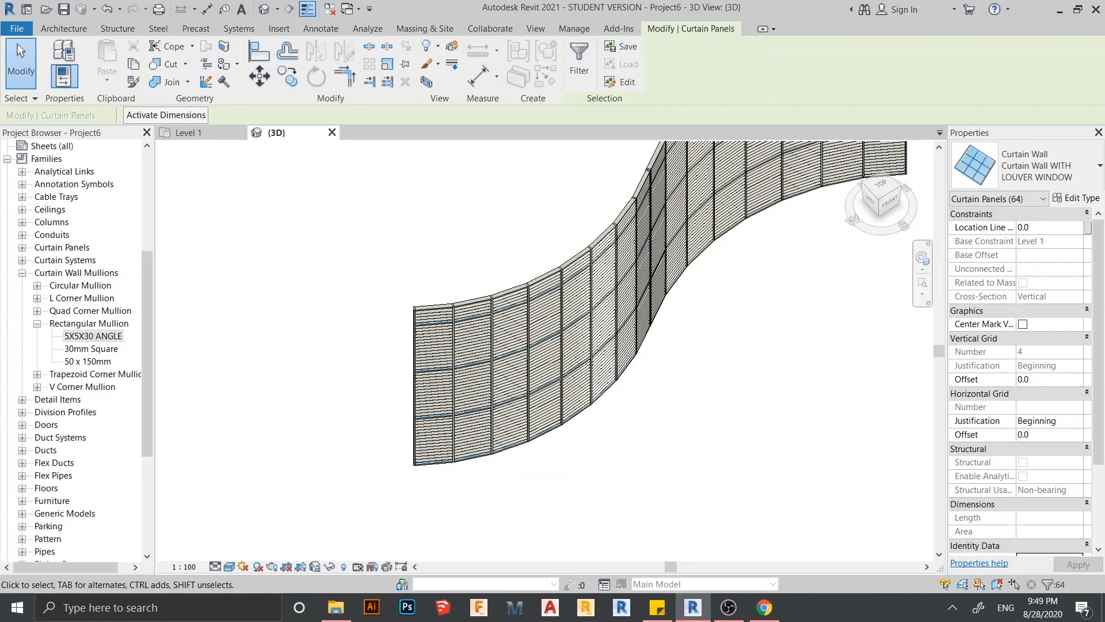
Open the material selection for the 5X5X30 ANGLE rectangular mullion type
{"action": "double_click", "coordinate": [92, 335]}
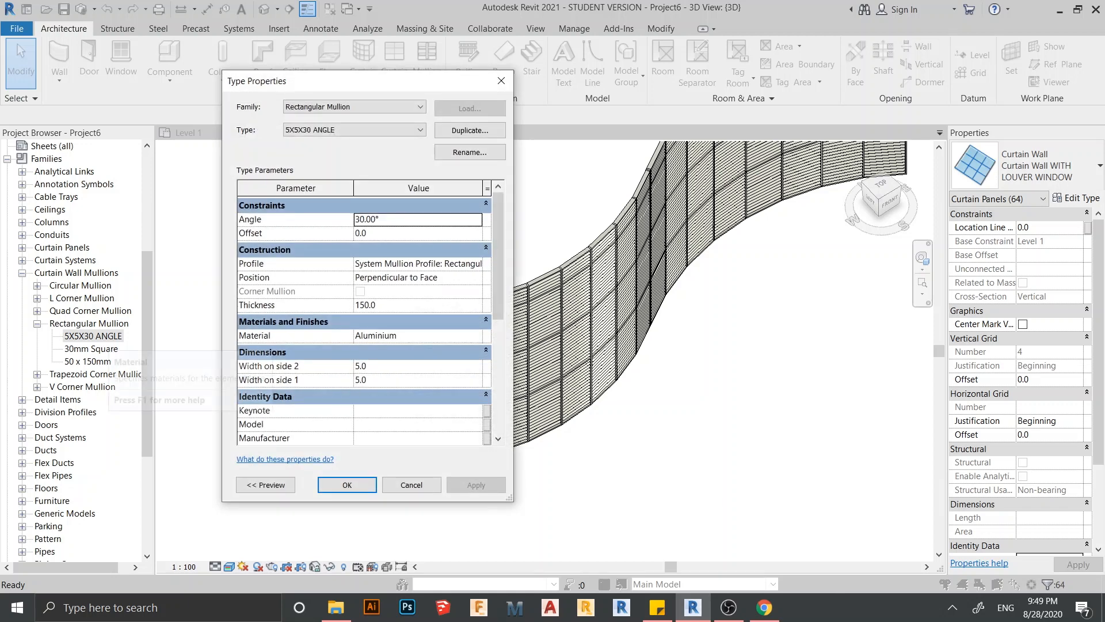
{"action": "left_click", "coordinate": [418, 335]}
{"action": "left_click", "coordinate": [476, 335]}
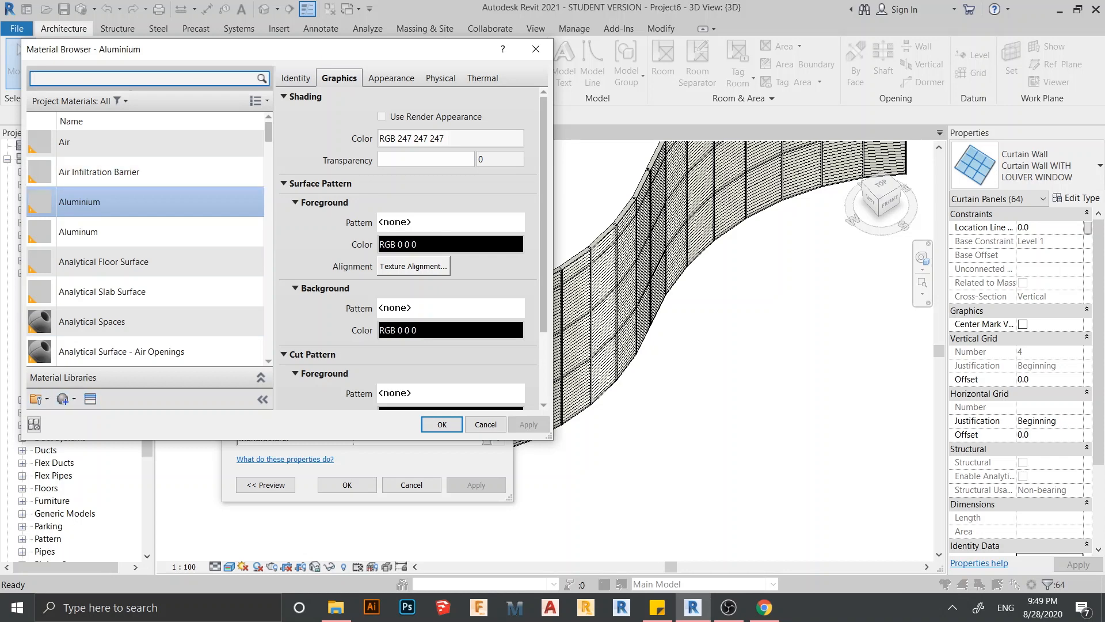
{"action": "left_click", "coordinate": [90, 398]}
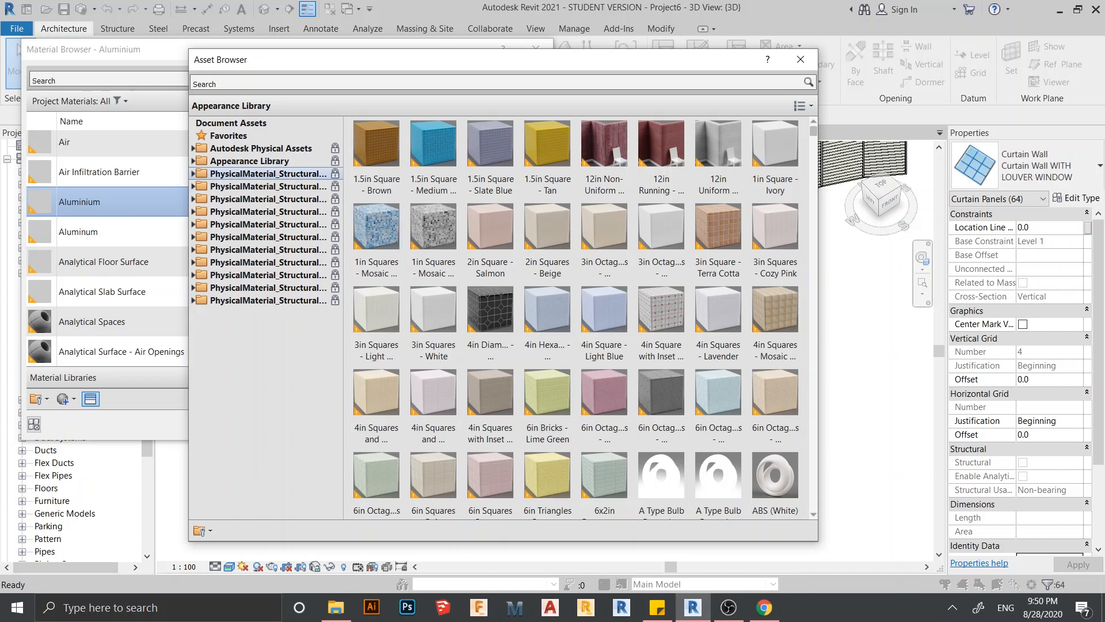
{"action": "left_click", "coordinate": [260, 161]}
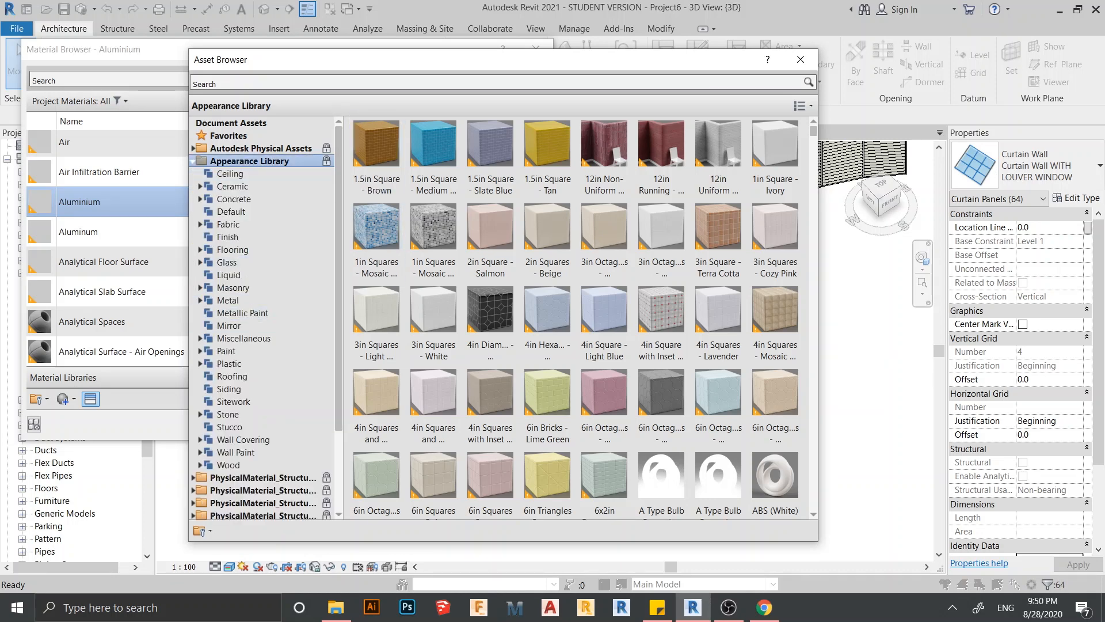
{"action": "left_click", "coordinate": [800, 59]}
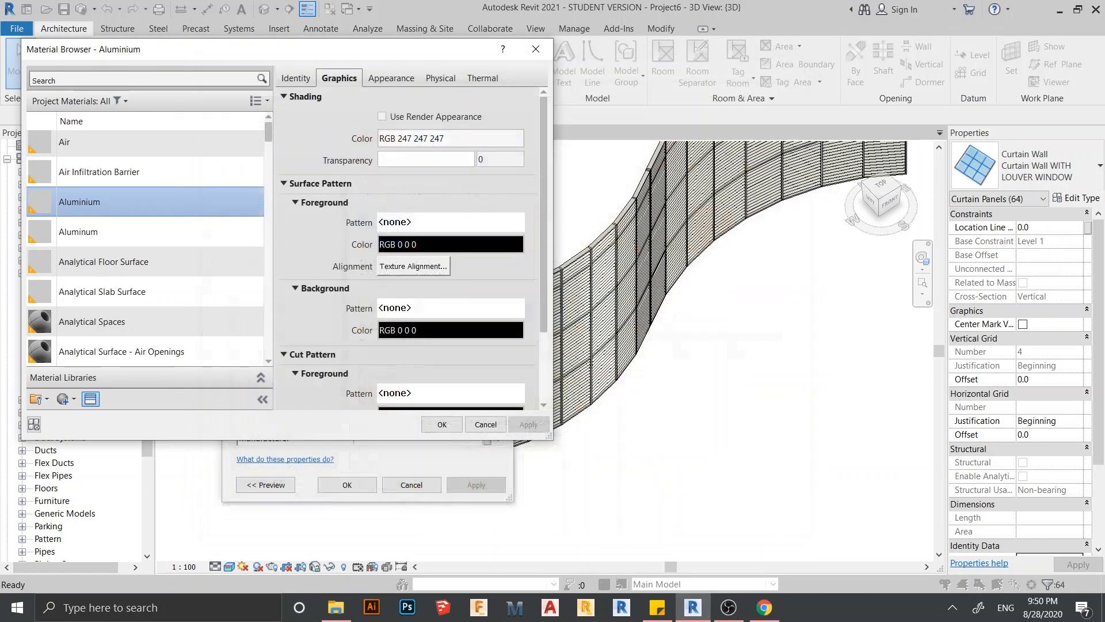
{"action": "left_click", "coordinate": [91, 398]}
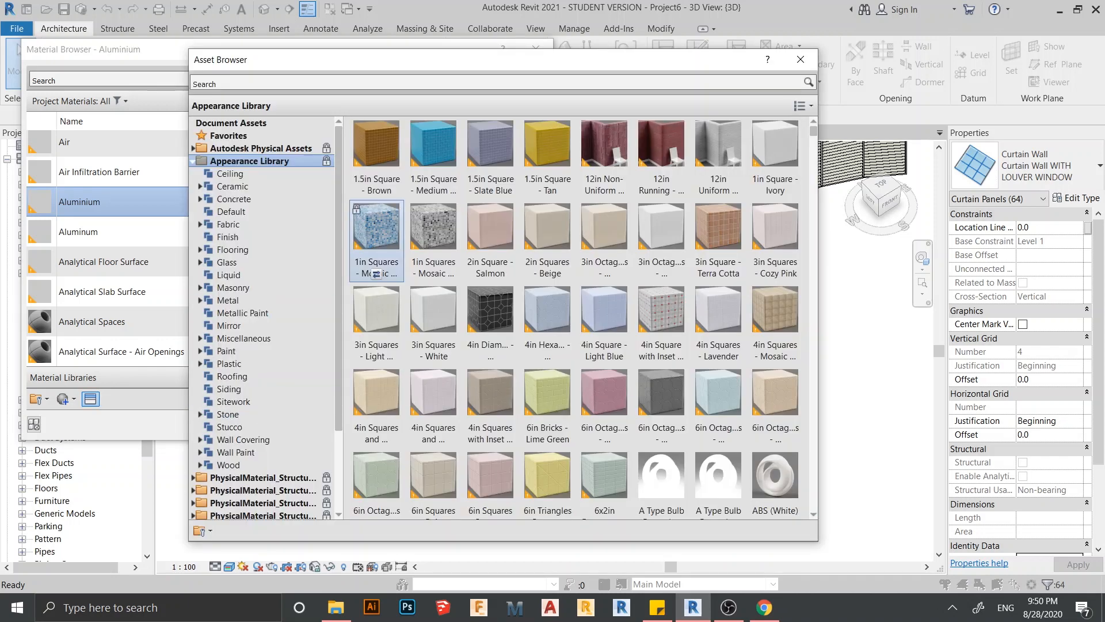
{"action": "left_click", "coordinate": [800, 59]}
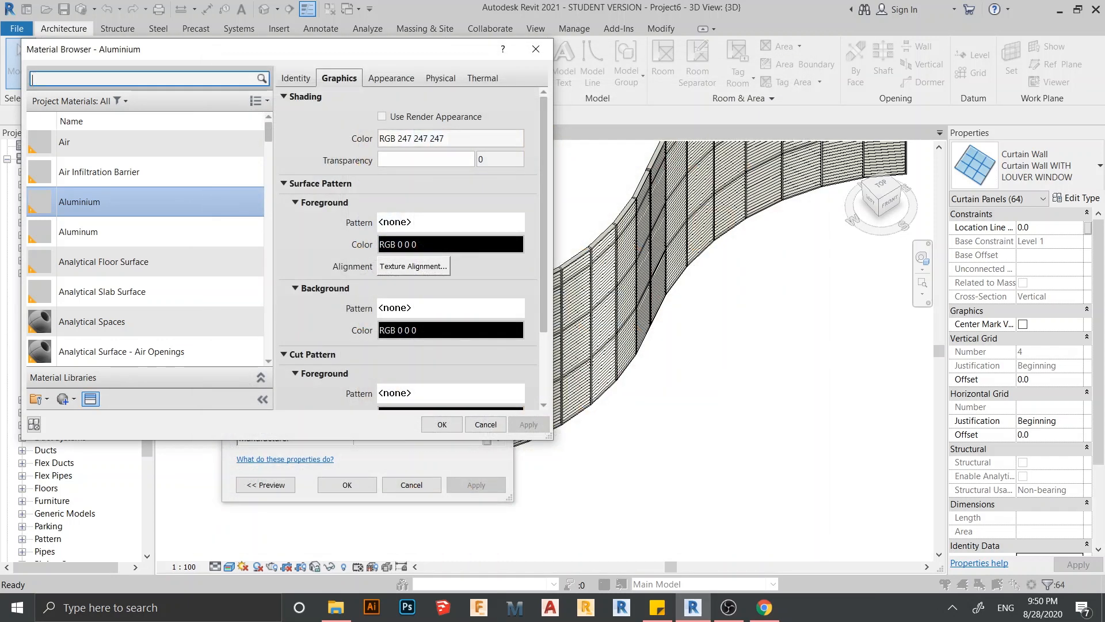
Create a new material for the mullion type and name it WINDOW
{"action": "left_click", "coordinate": [73, 398]}
{"action": "left_click", "coordinate": [87, 418]}
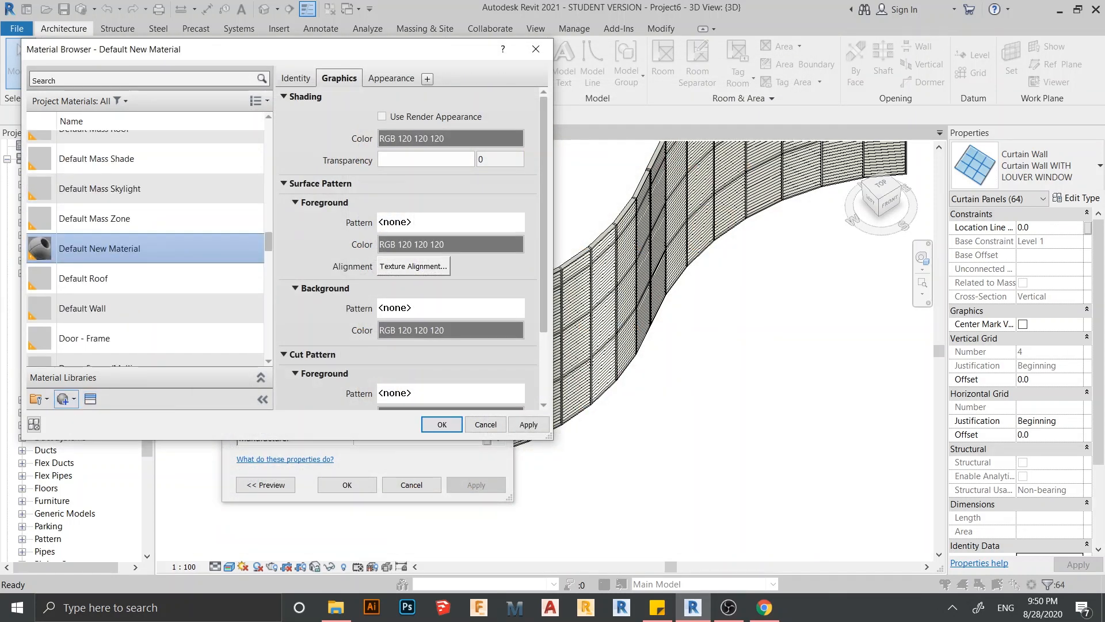
{"action": "right_click", "coordinate": [149, 247]}
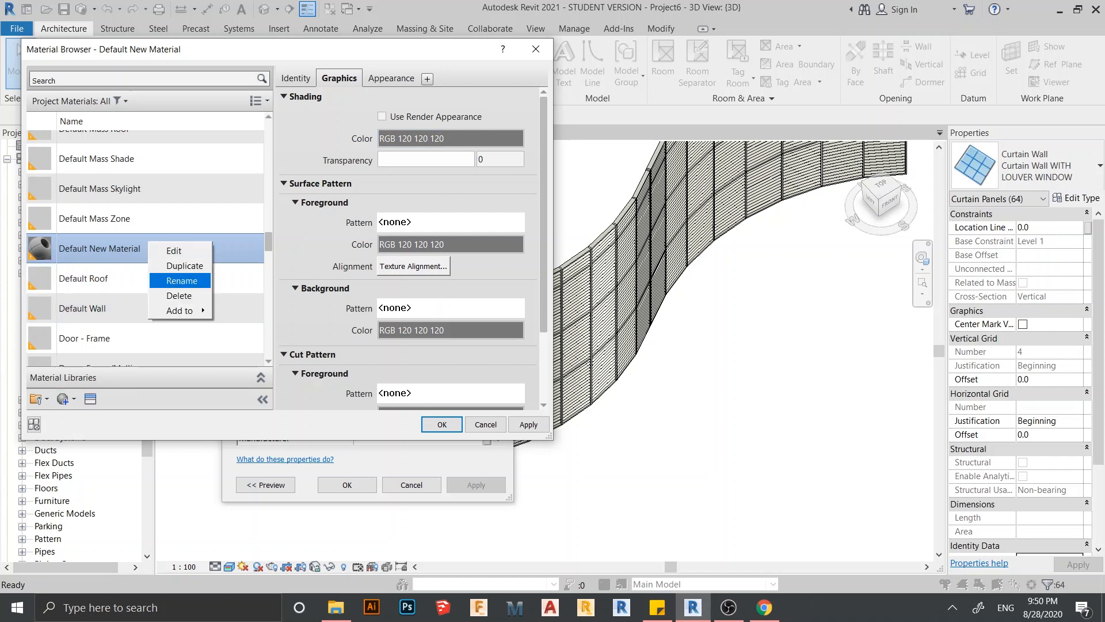
{"action": "left_click", "coordinate": [182, 280]}
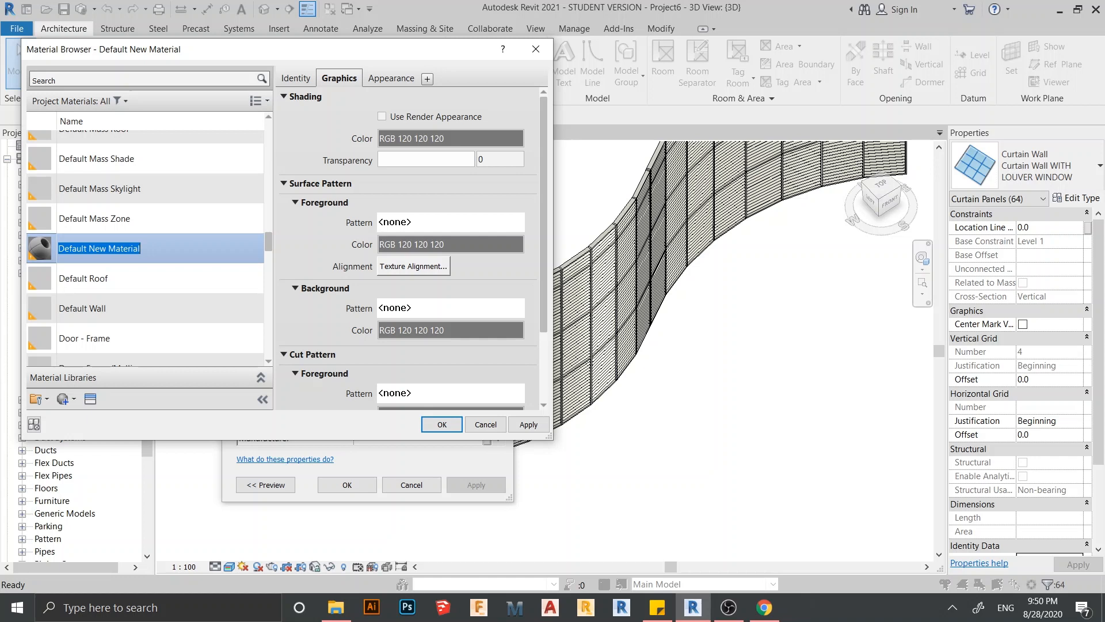
{"action": "type", "text": "WINDOW"}
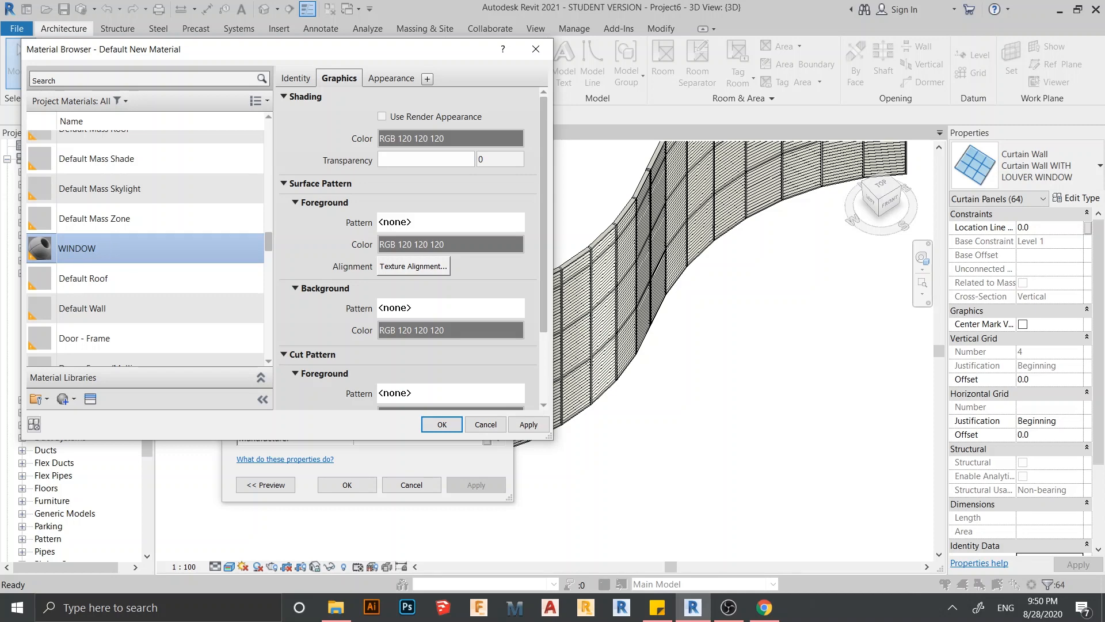
Complete the new material's name as WINDOW LOUVER, give it the Paint - Metal Flake (Red) appearance, and apply it to the mullion type
{"action": "type", "text": " LOUVER"}
{"action": "key", "text": "Return"}
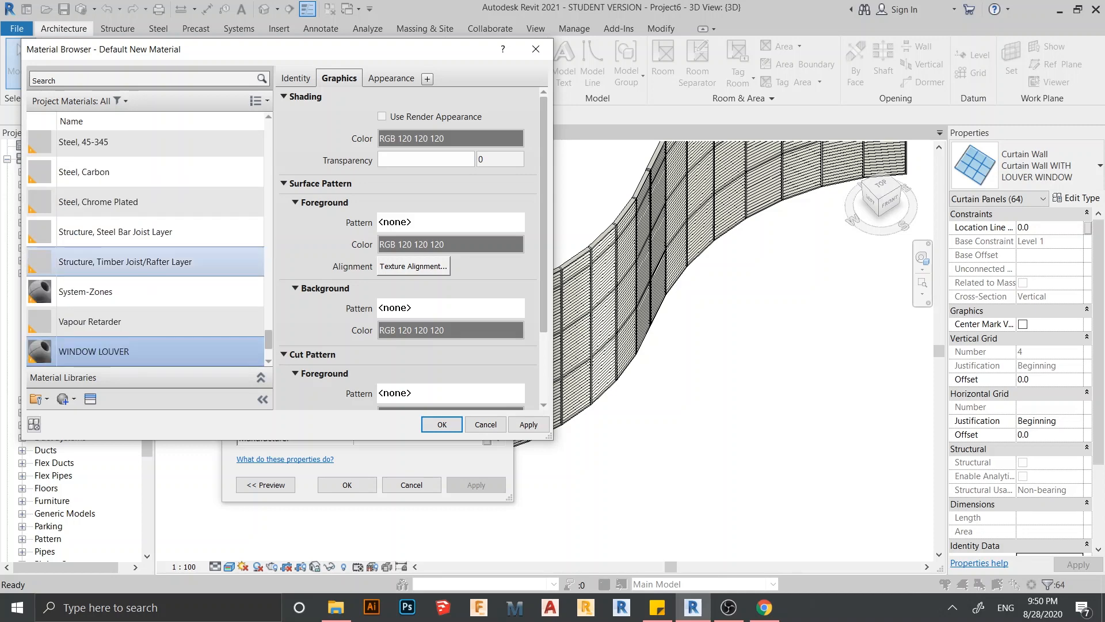
{"action": "left_click", "coordinate": [90, 398]}
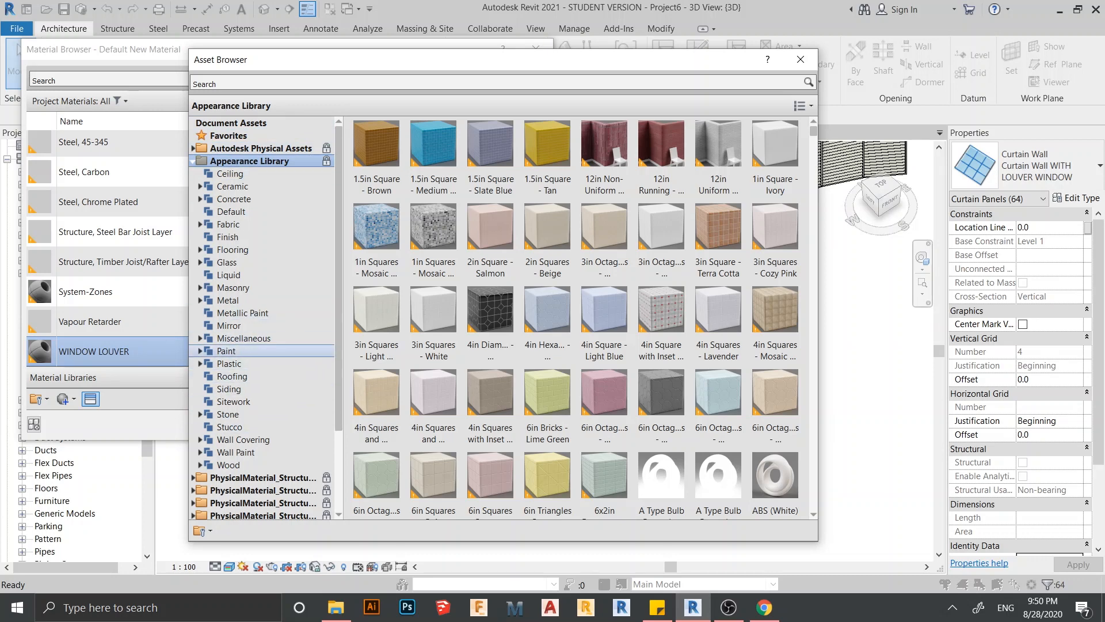
{"action": "left_click", "coordinate": [227, 350]}
{"action": "scroll", "coordinate": [661, 357], "scroll_direction": "down", "scroll_amount": 3}
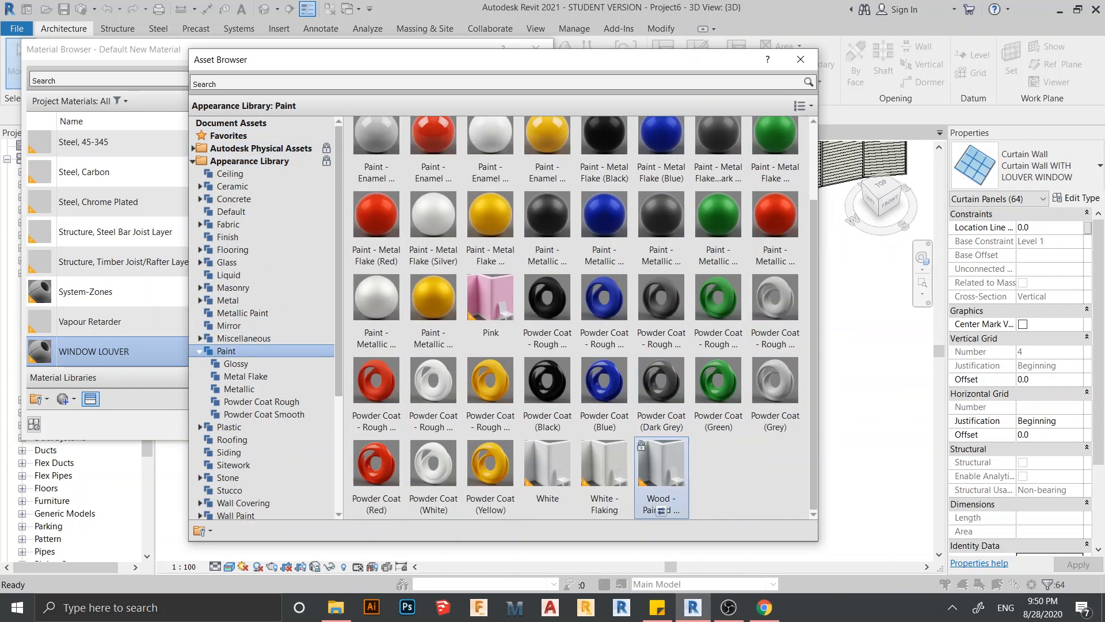
{"action": "scroll", "coordinate": [718, 478], "scroll_direction": "up", "scroll_amount": 3}
{"action": "scroll", "coordinate": [603, 510], "scroll_direction": "down", "scroll_amount": 3}
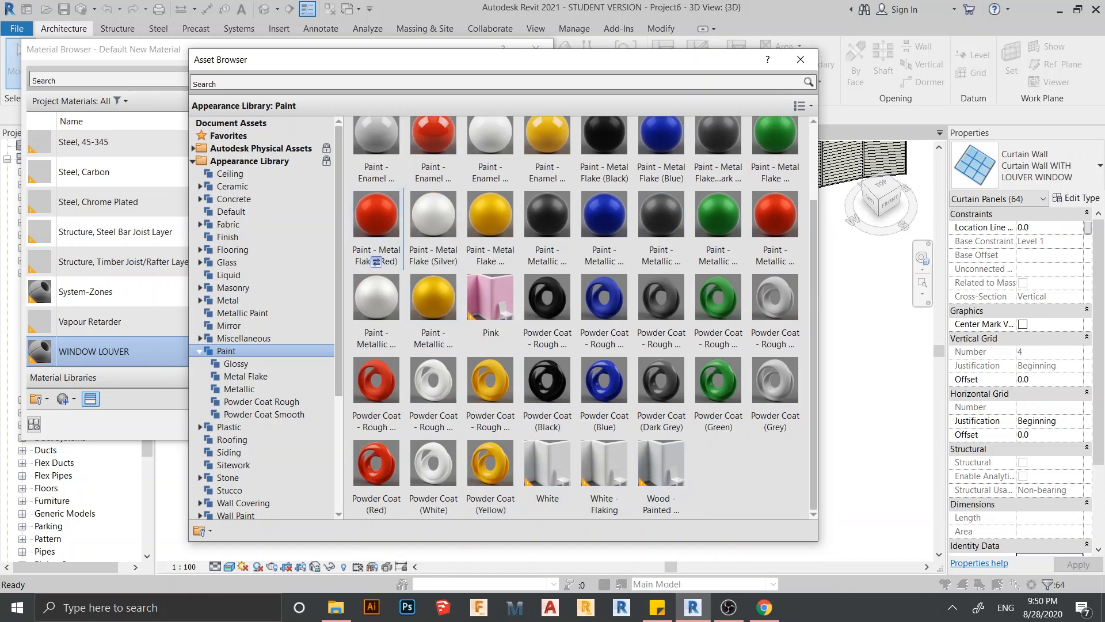
{"action": "left_click", "coordinate": [376, 261]}
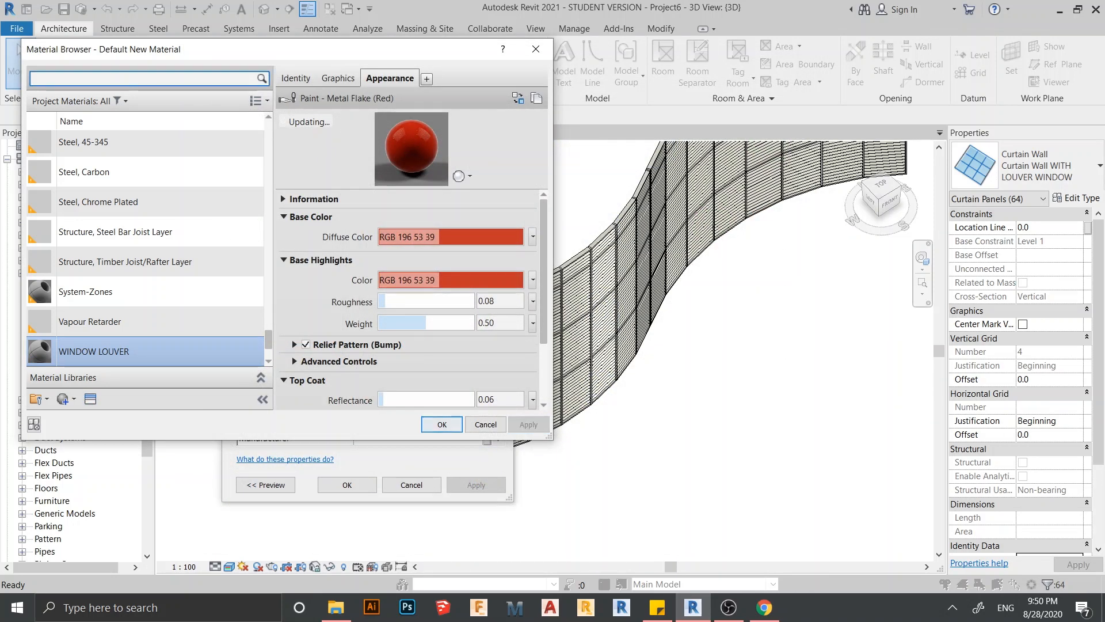
{"action": "left_click", "coordinate": [442, 424]}
{"action": "left_click", "coordinate": [476, 485]}
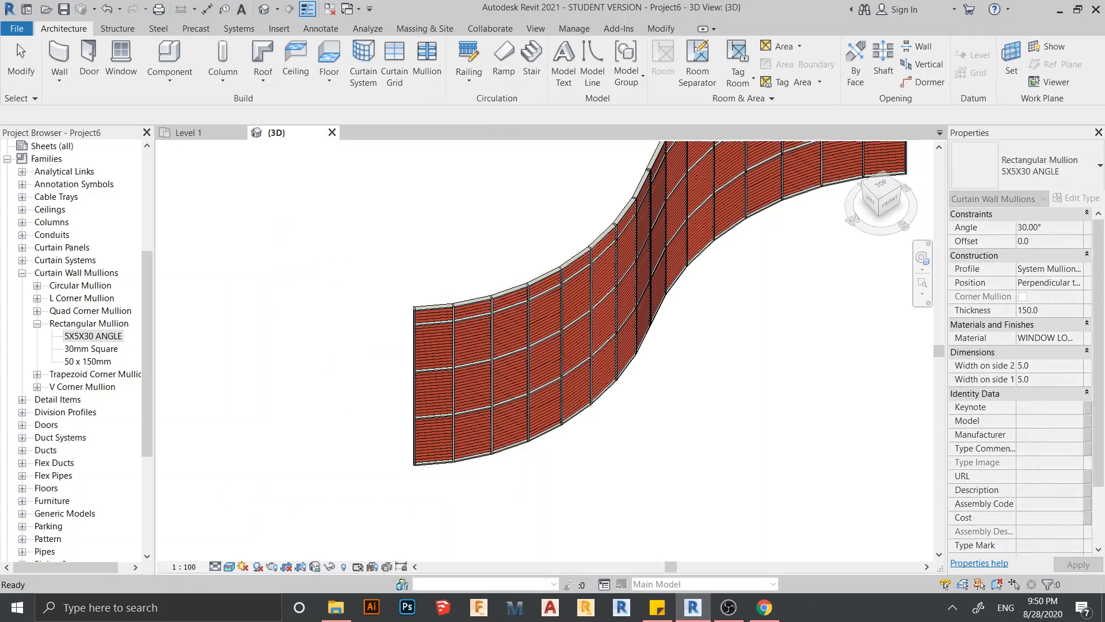
Examine how the new material looks on the louver panels along the curved wall from several angles
{"action": "scroll", "coordinate": [514, 469], "scroll_direction": "up", "scroll_amount": 3}
{"action": "middle_click_drag", "start_coordinate": [513, 469], "coordinate": [518, 474], "text": "shift"}
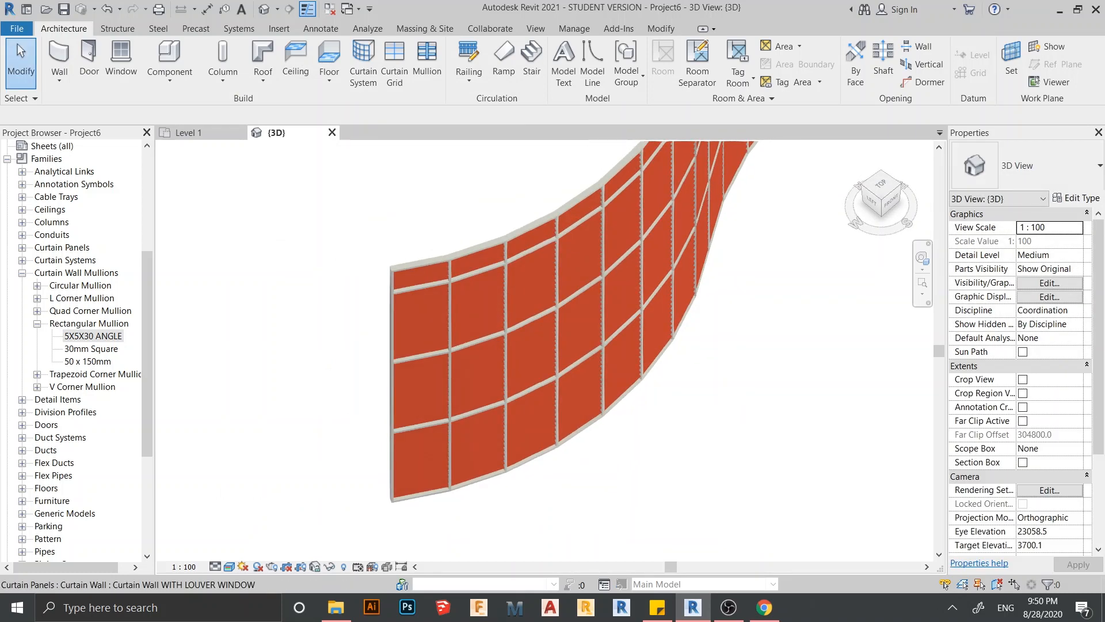
{"action": "scroll", "coordinate": [357, 222], "scroll_direction": "up", "scroll_amount": 5}
{"action": "middle_click_drag", "start_coordinate": [357, 403], "coordinate": [576, 334]}
{"action": "scroll", "coordinate": [575, 333], "scroll_direction": "down", "scroll_amount": 3}
{"action": "scroll", "coordinate": [575, 334], "scroll_direction": "down", "scroll_amount": 1}
{"action": "middle_click_drag", "start_coordinate": [576, 276], "coordinate": [438, 403]}
{"action": "middle_click_drag", "start_coordinate": [696, 452], "coordinate": [673, 432], "text": "shift"}
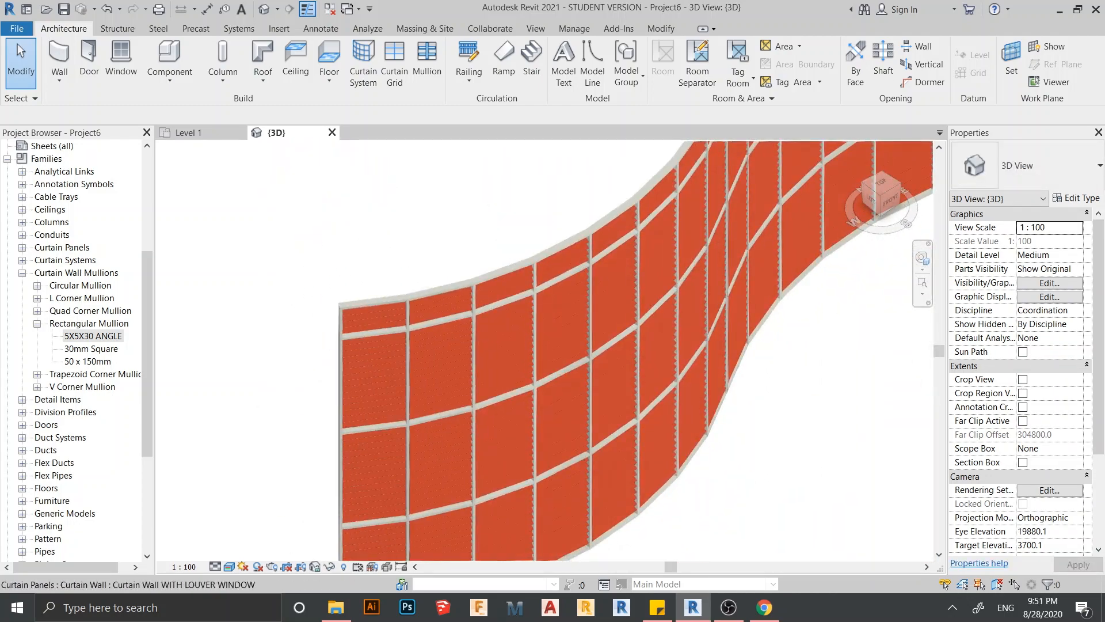
{"action": "scroll", "coordinate": [673, 431], "scroll_direction": "up", "scroll_amount": 1}
{"action": "scroll", "coordinate": [673, 431], "scroll_direction": "down", "scroll_amount": 2}
{"action": "scroll", "coordinate": [656, 311], "scroll_direction": "down", "scroll_amount": 2}
{"action": "middle_click_drag", "start_coordinate": [653, 310], "coordinate": [532, 351], "text": "shift"}
Inspect the individual louver rows up close near the wall's end, and the whole S-shaped wall from farther back
{"action": "scroll", "coordinate": [523, 356], "scroll_direction": "up", "scroll_amount": 5}
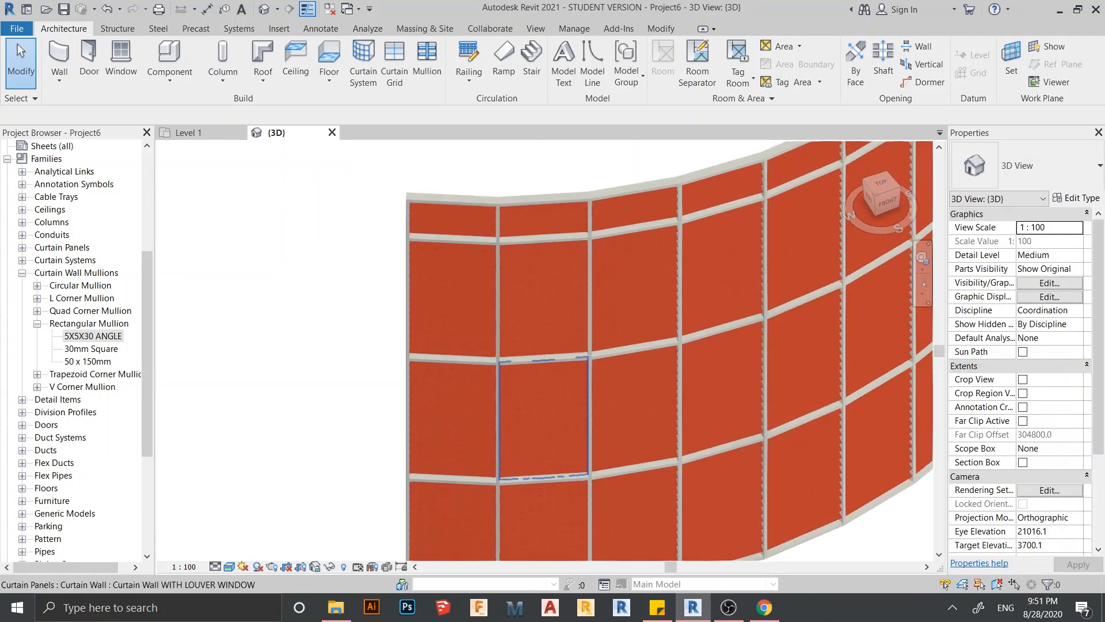
{"action": "scroll", "coordinate": [507, 352], "scroll_direction": "up", "scroll_amount": 2}
{"action": "middle_click_drag", "start_coordinate": [512, 390], "coordinate": [472, 449]}
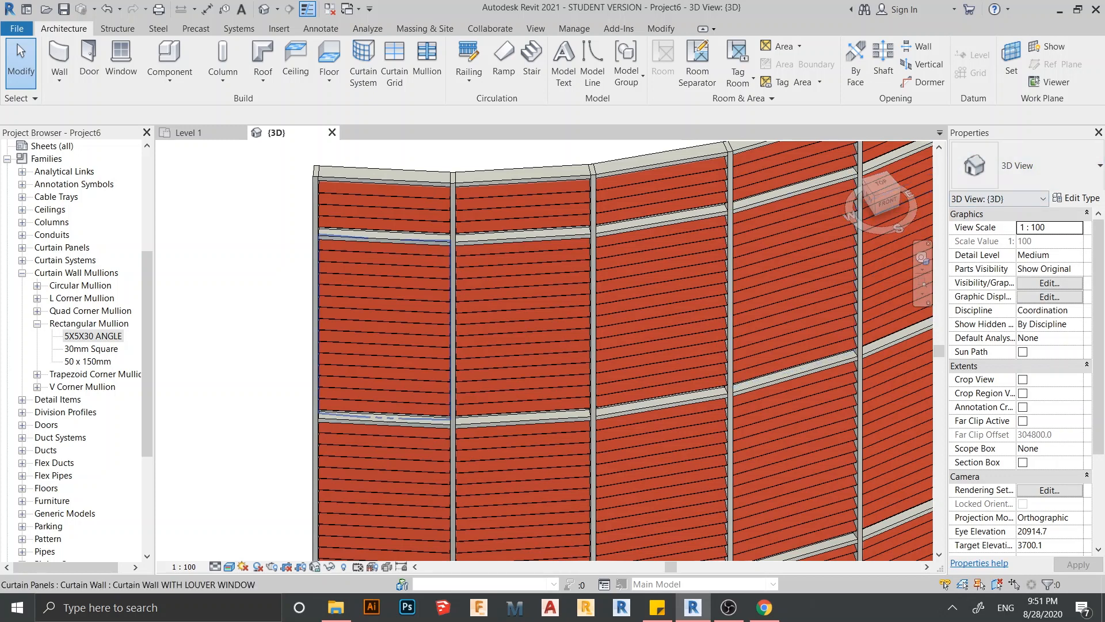
{"action": "middle_click_drag", "start_coordinate": [660, 433], "coordinate": [565, 364]}
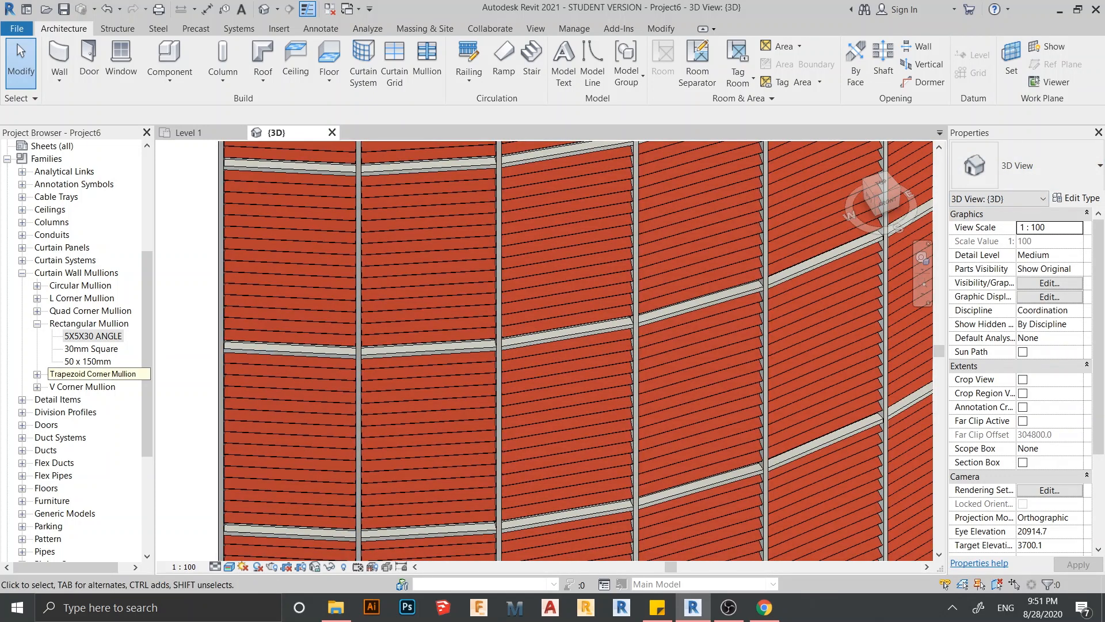
{"action": "scroll", "coordinate": [437, 429], "scroll_direction": "down", "scroll_amount": 5}
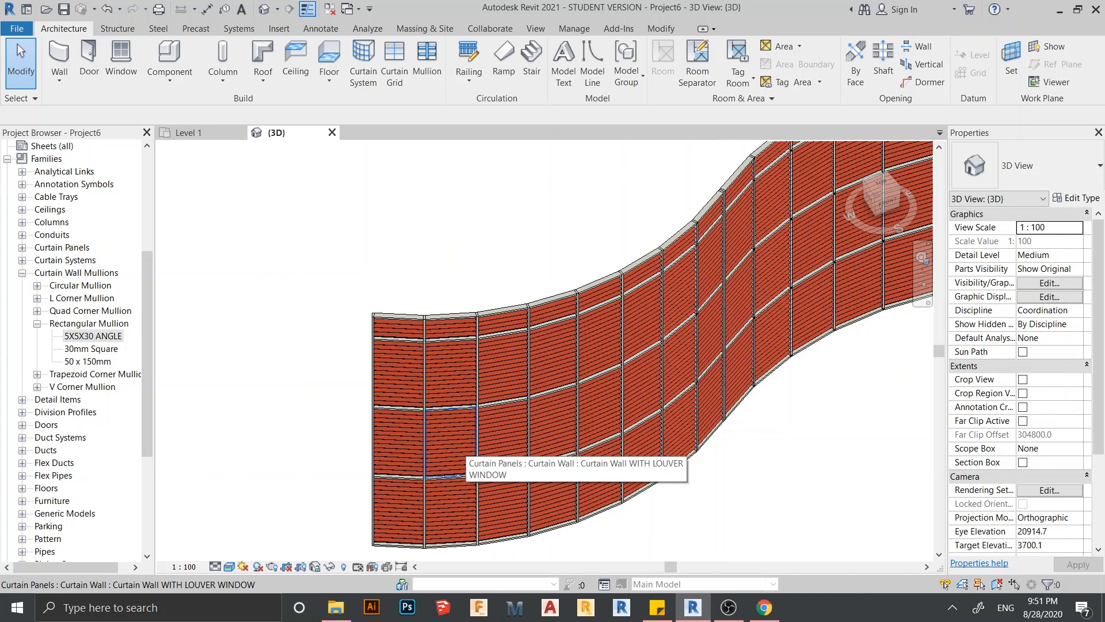
{"action": "scroll", "coordinate": [462, 443], "scroll_direction": "down", "scroll_amount": 2}
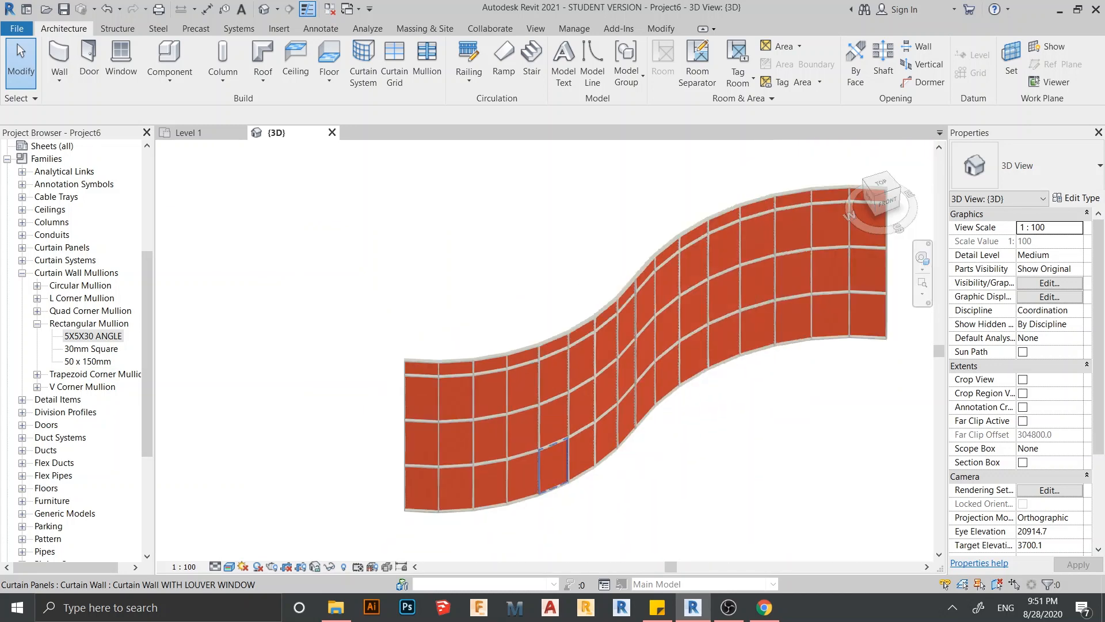
{"action": "middle_click_drag", "start_coordinate": [547, 469], "coordinate": [595, 340]}
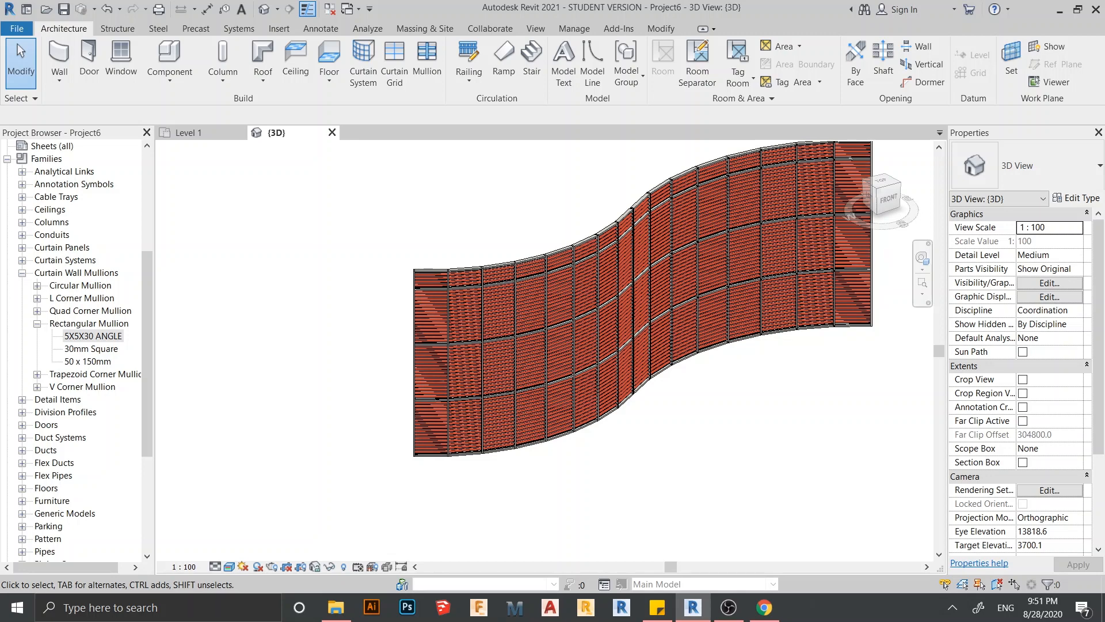